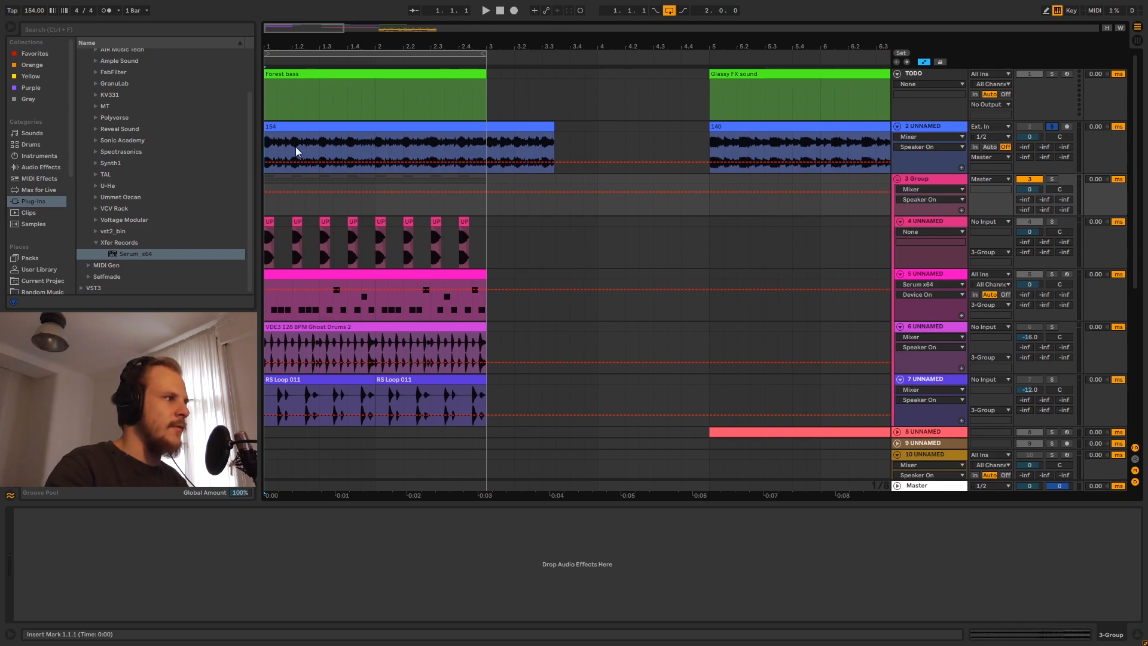
Play the 154 reference clip on the audio track from the start of the arrangement
{"action": "left_click", "coordinate": [265, 149]}
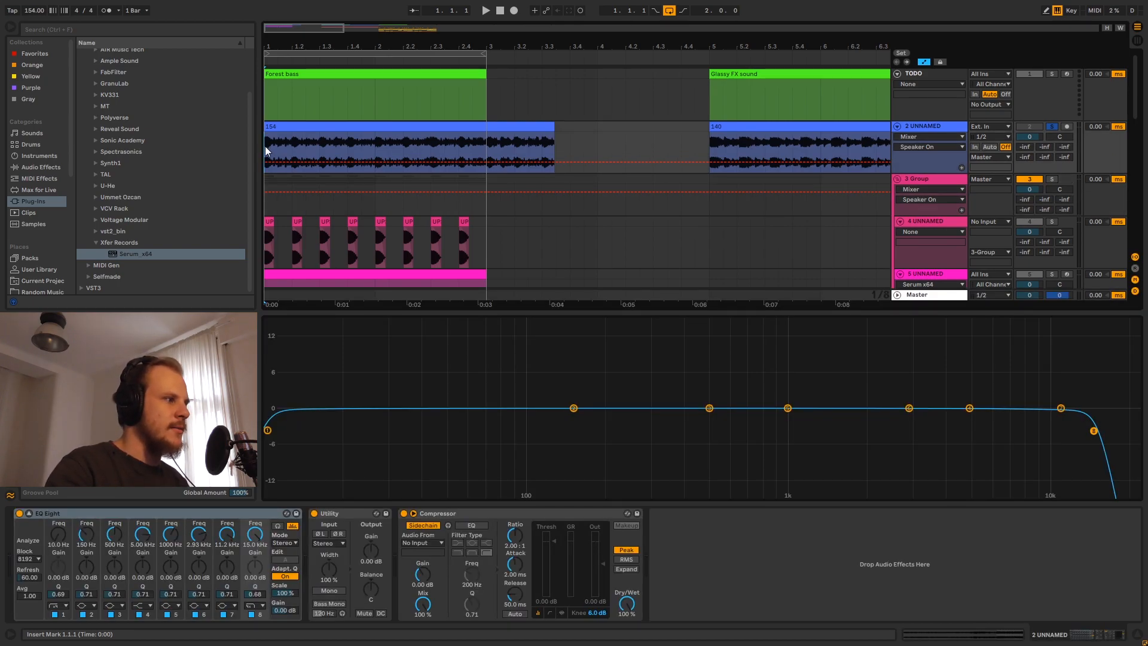
{"action": "key", "text": "space"}
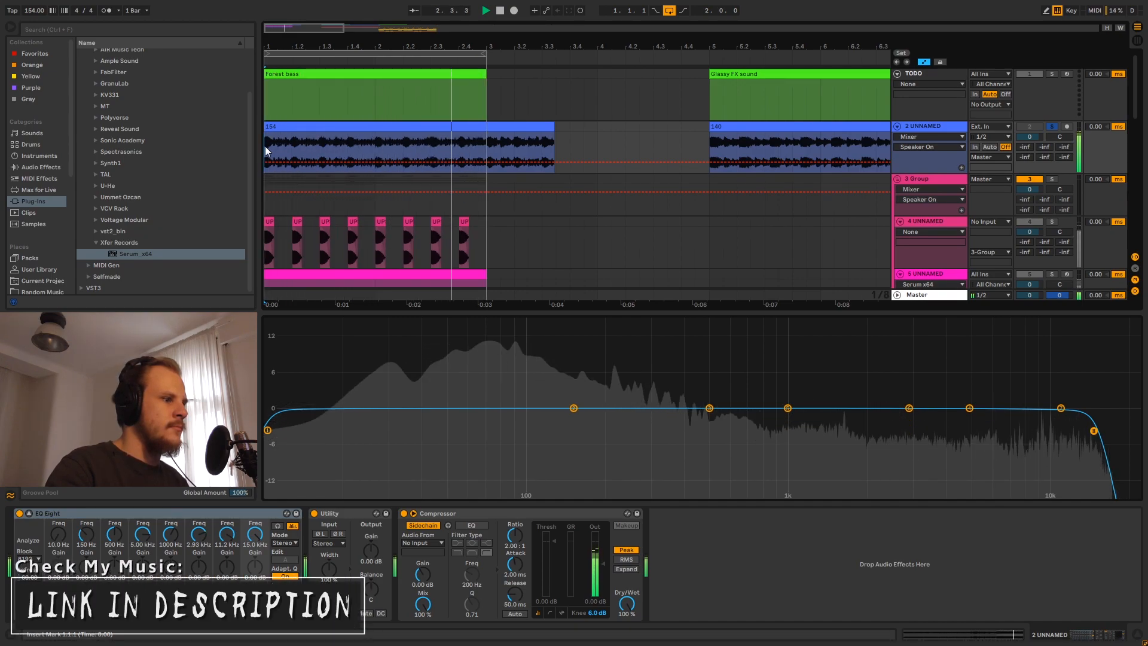
{"action": "key", "text": "space"}
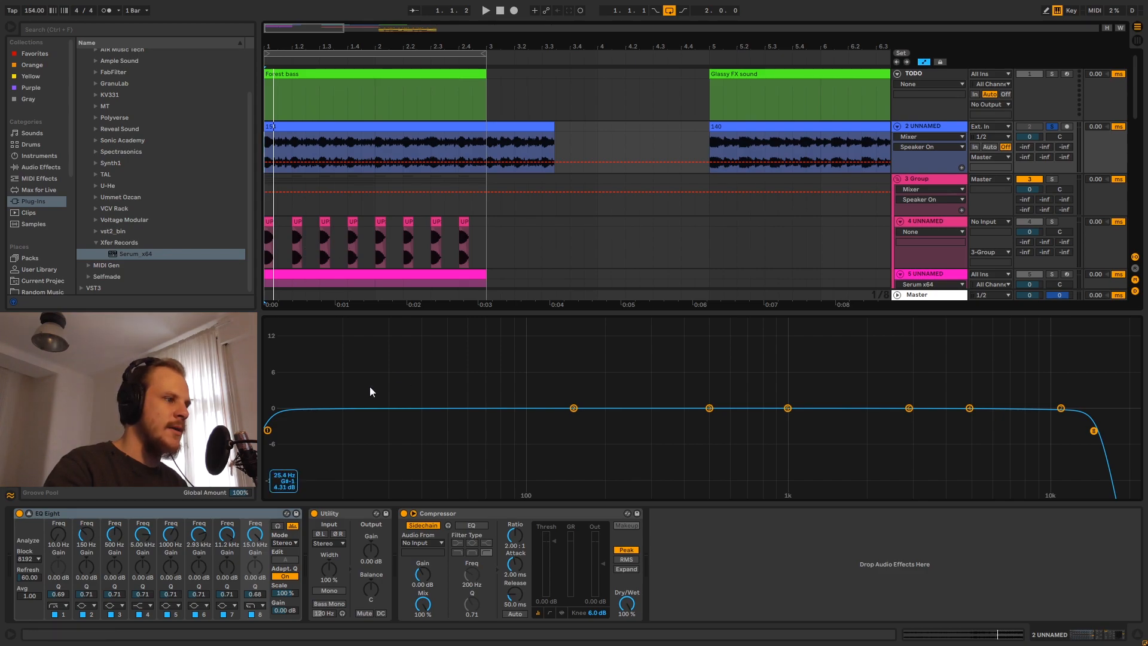
{"action": "left_click", "coordinate": [320, 258]}
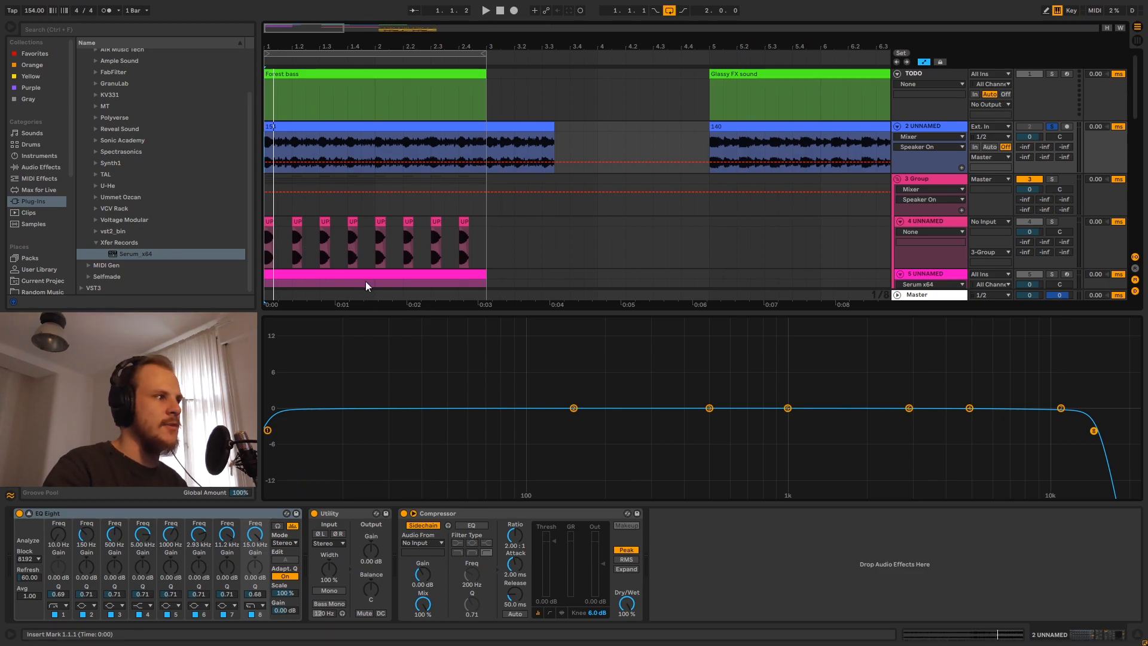
{"action": "left_click", "coordinate": [267, 145]}
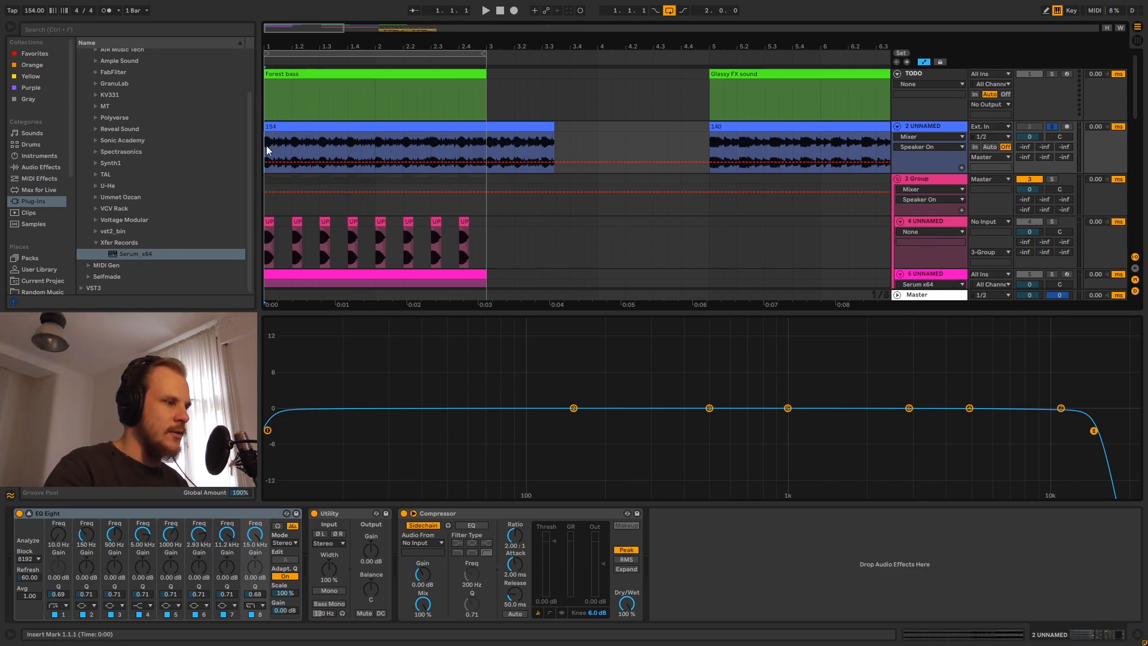
{"action": "key", "text": "space"}
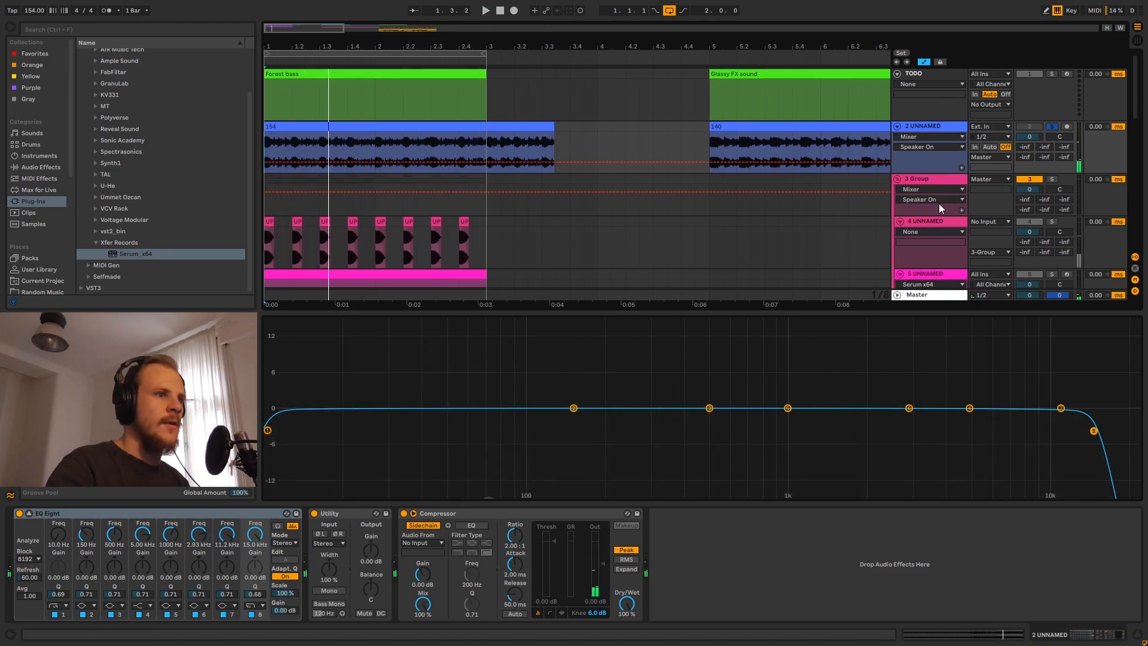
Solo the 3 Group track in place of the reference track and play the loop from bar 1
{"action": "left_click", "coordinate": [937, 179]}
{"action": "scroll", "coordinate": [708, 212], "scroll_direction": "down", "scroll_amount": 2}
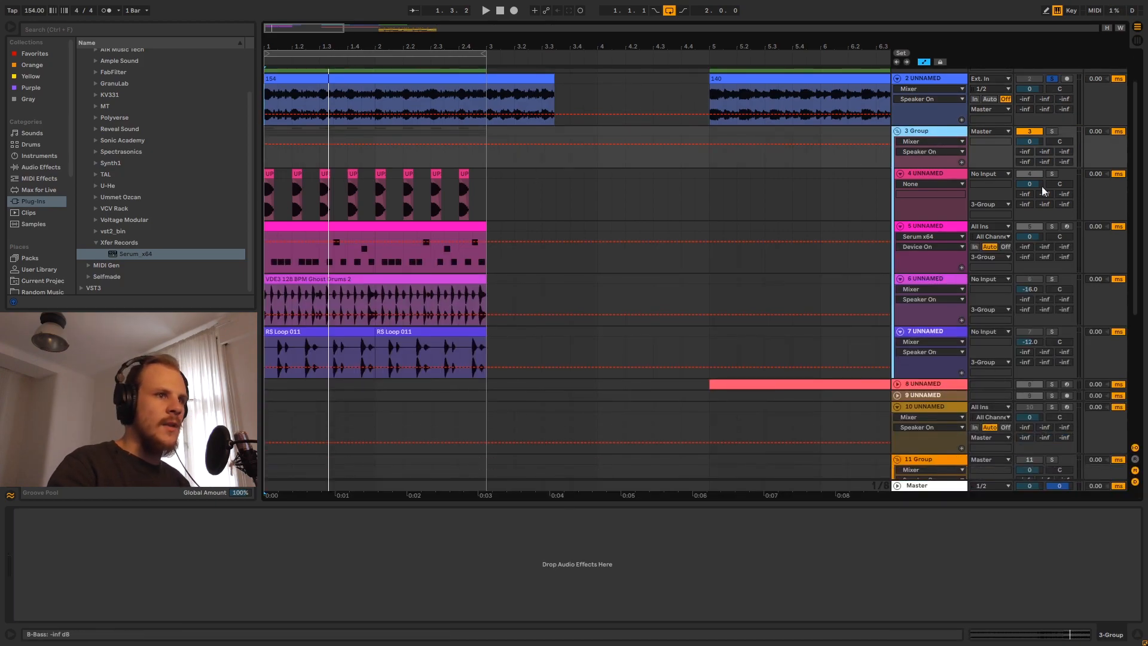
{"action": "left_click", "coordinate": [1051, 130]}
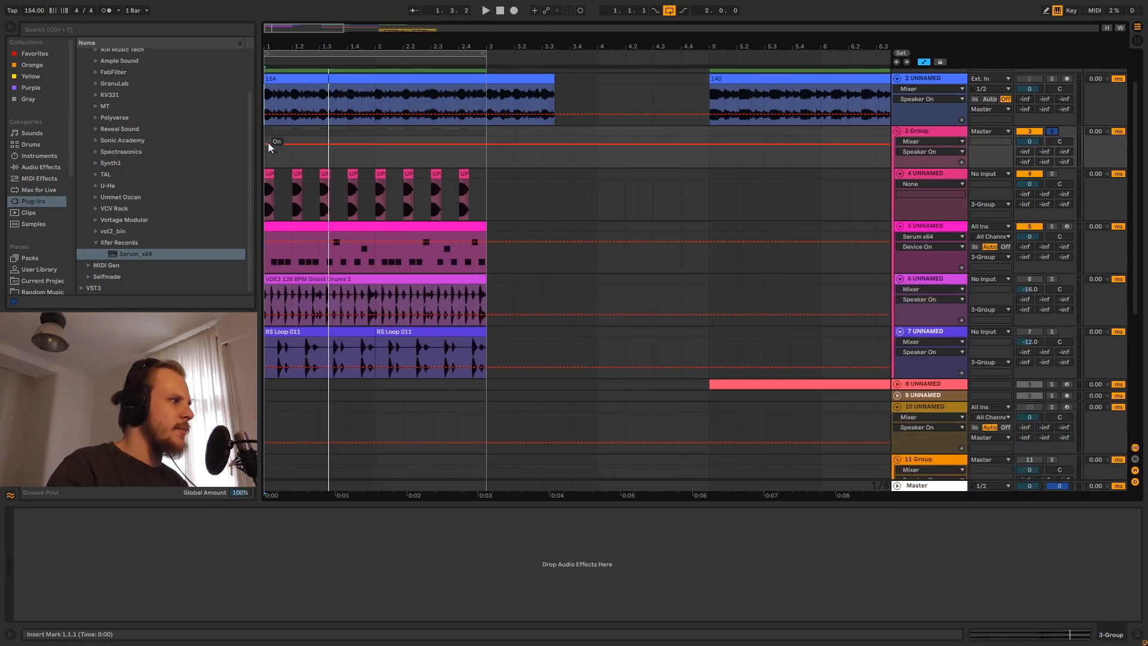
{"action": "key", "text": "space"}
{"action": "key", "text": "space"}
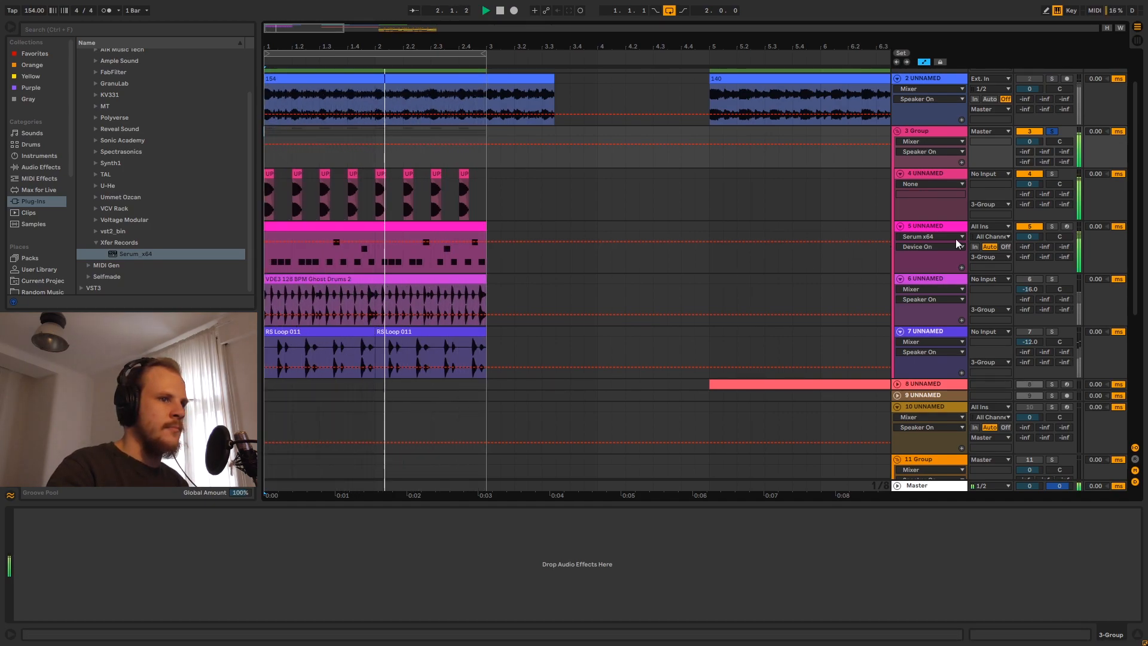
Solo the Serum bass track, turn on its Audio Effect Rack and play the bass from the start
{"action": "left_click", "coordinate": [1053, 227]}
{"action": "left_click", "coordinate": [944, 225]}
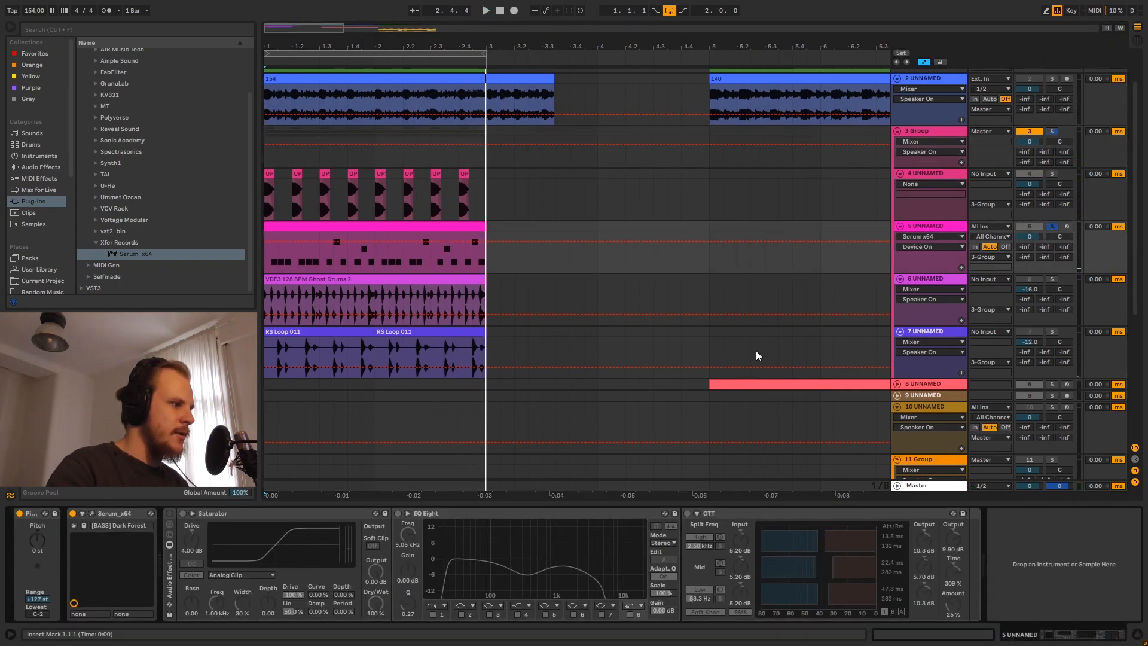
{"action": "left_click", "coordinate": [169, 513]}
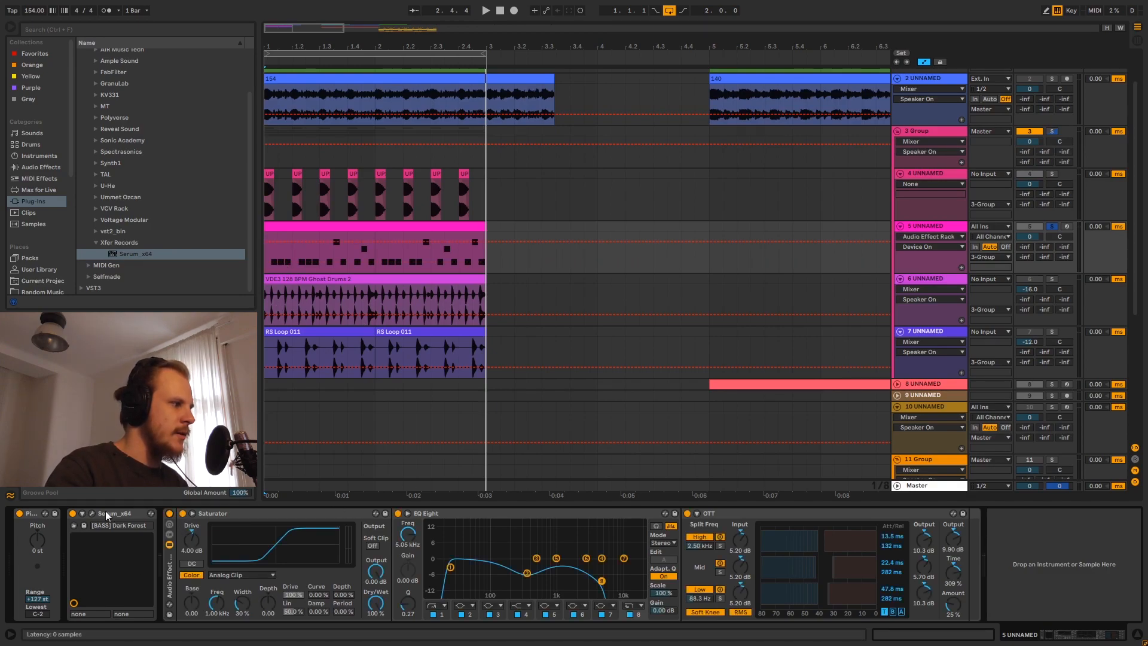
{"action": "left_click", "coordinate": [268, 233]}
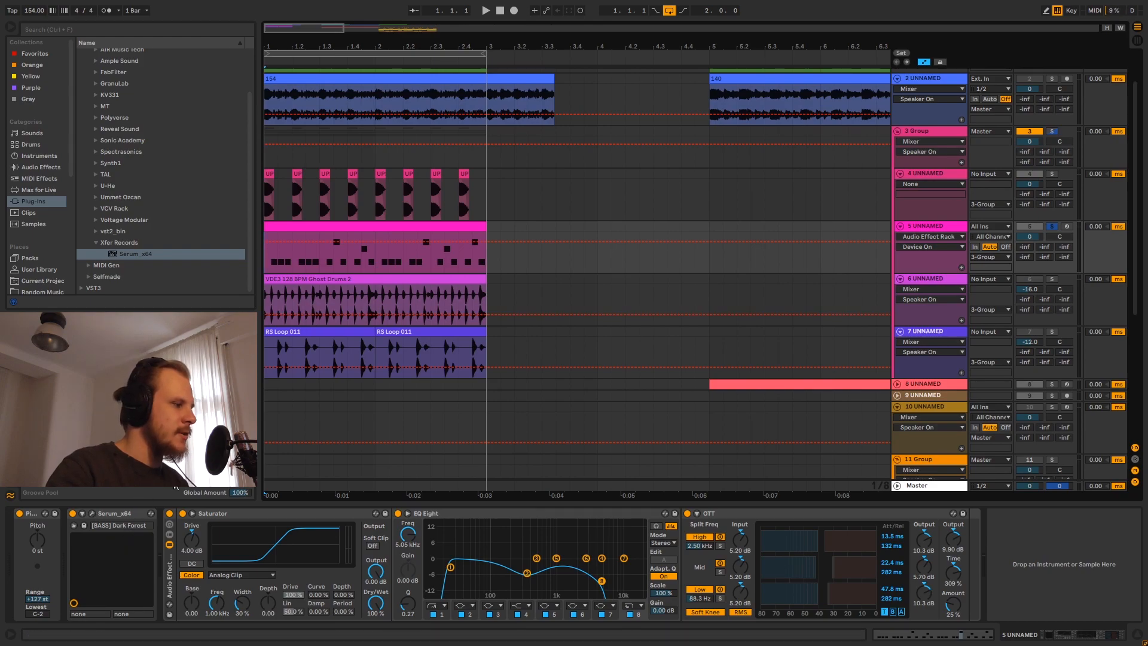
{"action": "key", "text": "space"}
{"action": "key", "text": "space"}
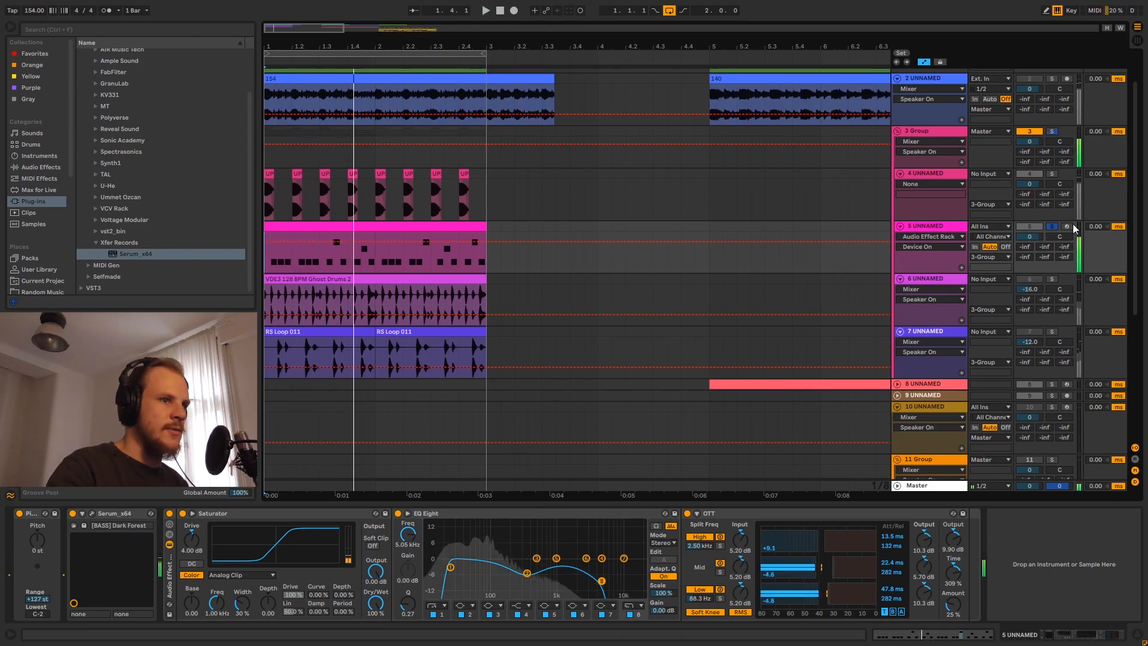
Unsolo the bass track and lower its volume to -4.0 dB during playback
{"action": "key", "text": "space"}
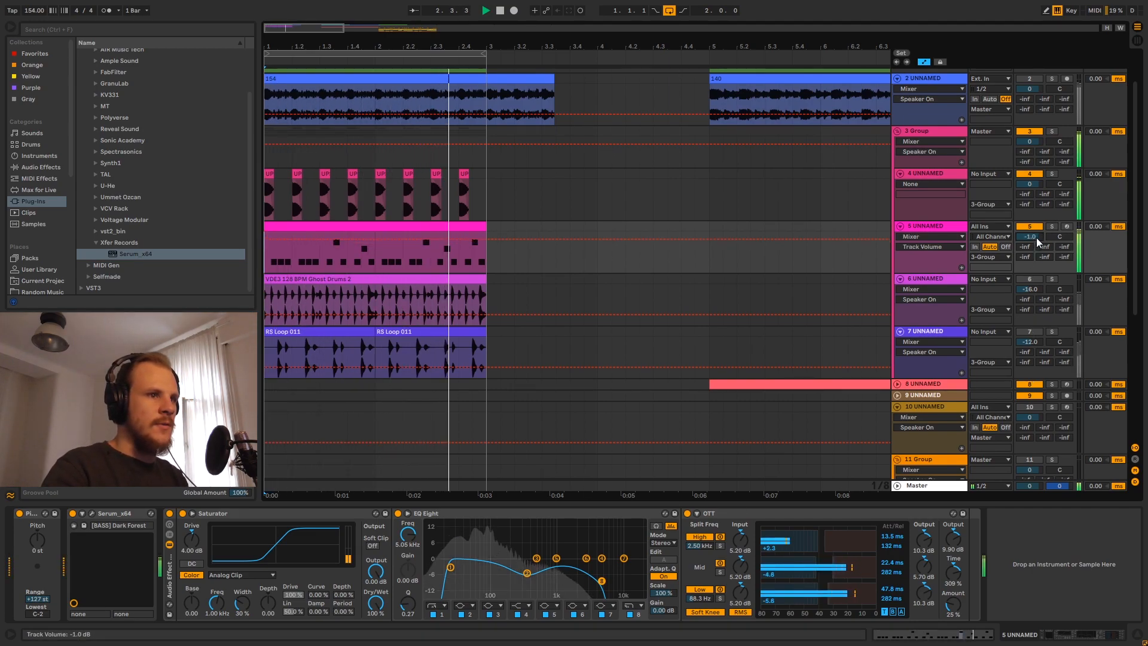
{"action": "left_click_drag", "start_coordinate": [1036, 238], "coordinate": [1036, 240]}
{"action": "key", "text": "space"}
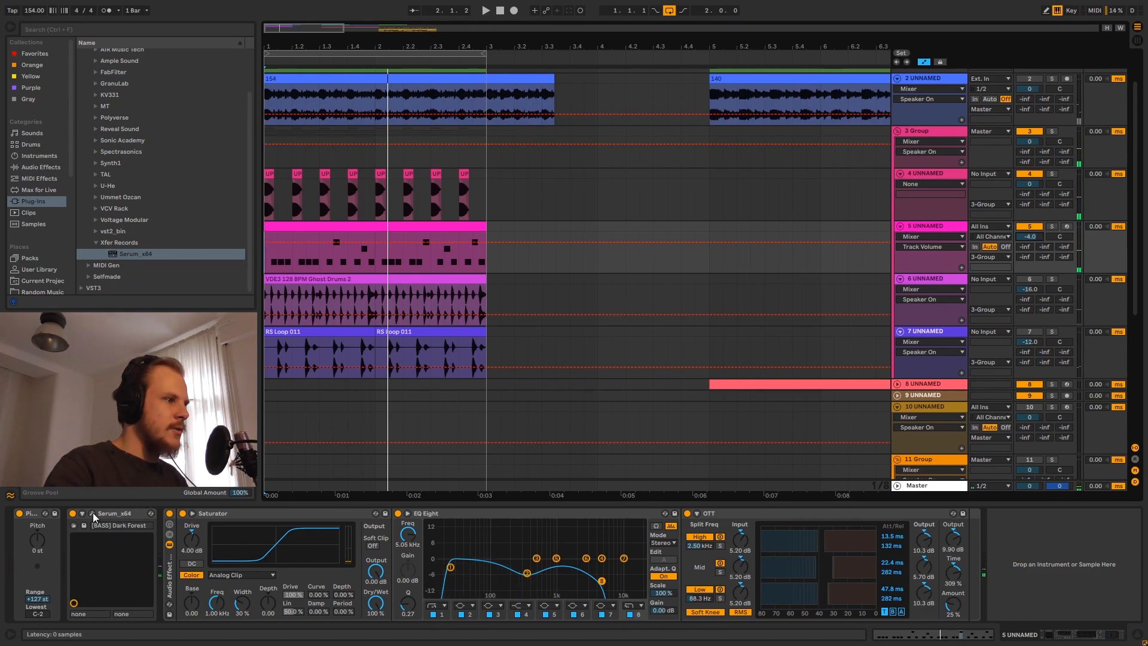
Open the bass track's Serum synth, switch off oscillator B and audition the bass loop with oscillator A only
{"action": "key", "text": "ctrl+alt+p"}
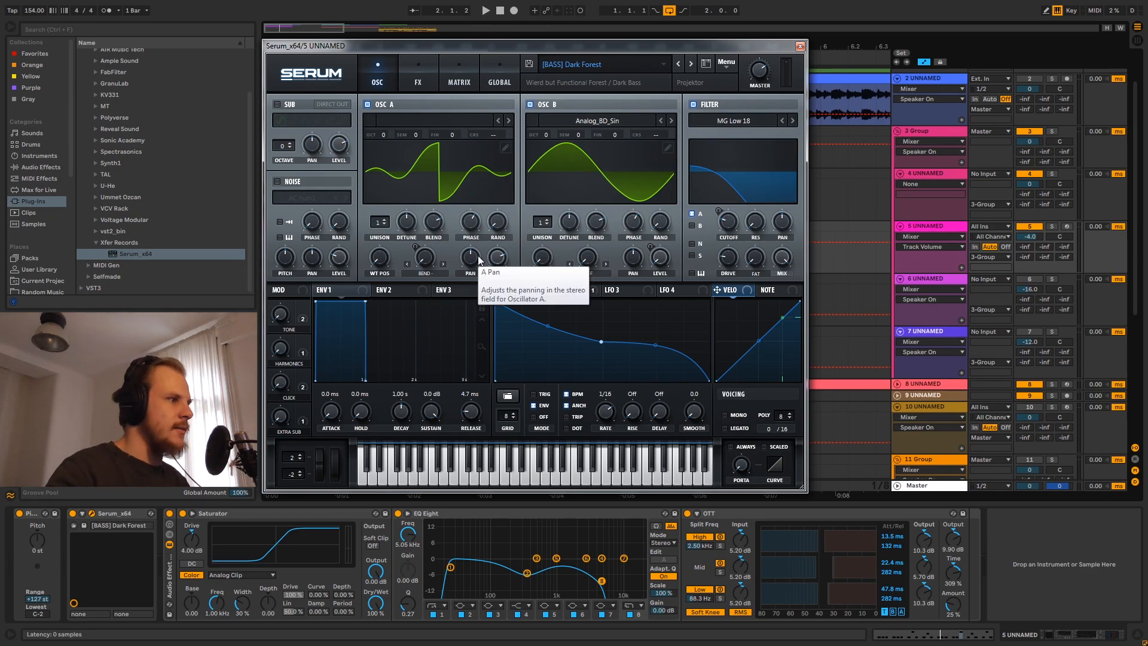
{"action": "left_click_drag", "start_coordinate": [387, 49], "coordinate": [422, 81]}
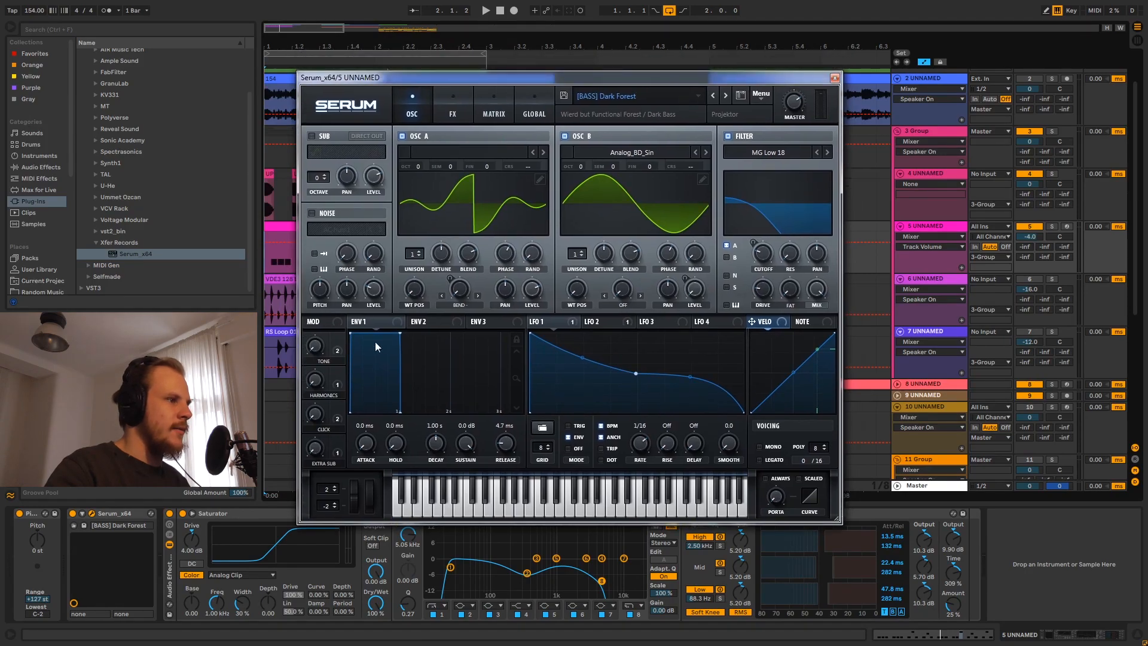
{"action": "left_click", "coordinate": [567, 135]}
{"action": "left_click", "coordinate": [463, 113]}
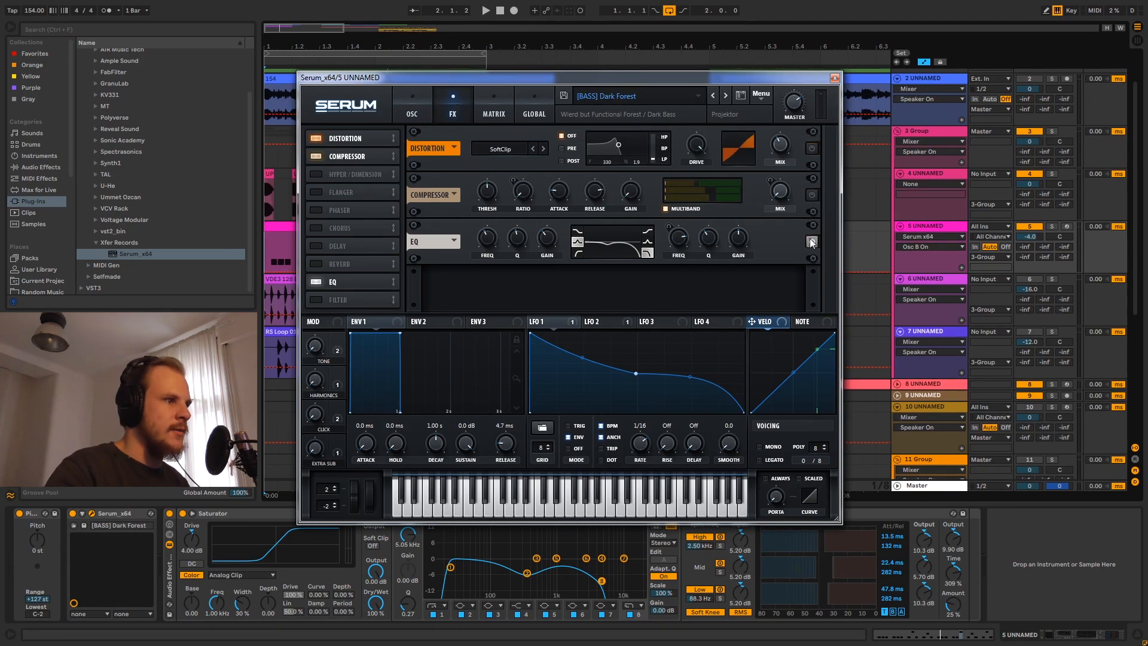
{"action": "left_click", "coordinate": [412, 108]}
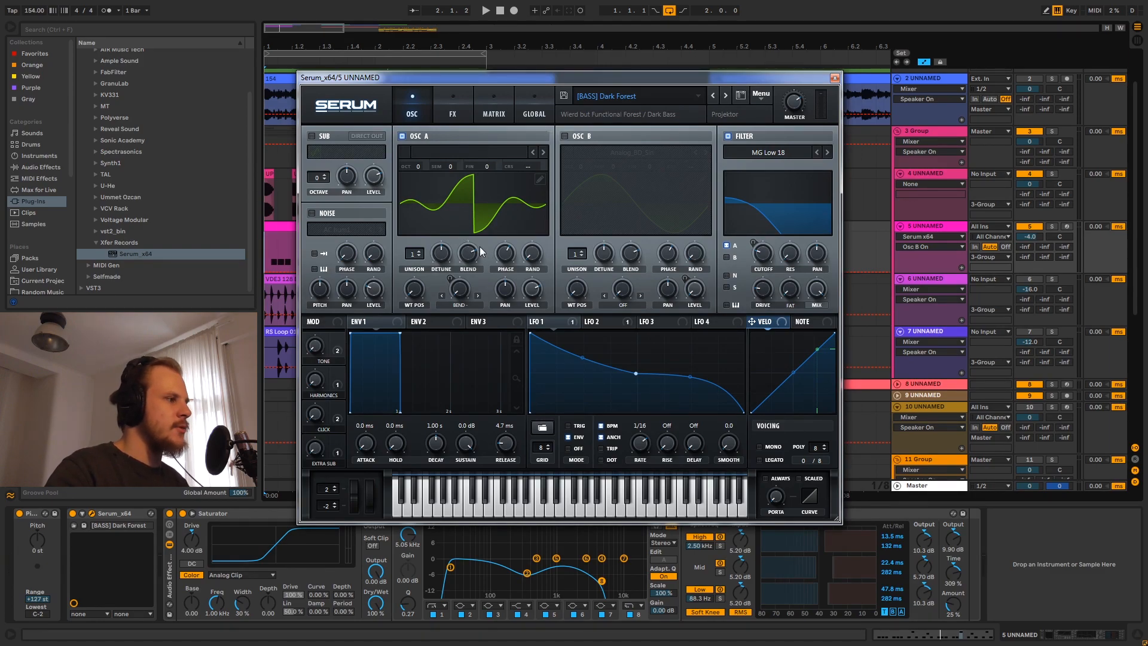
{"action": "left_click", "coordinate": [273, 226]}
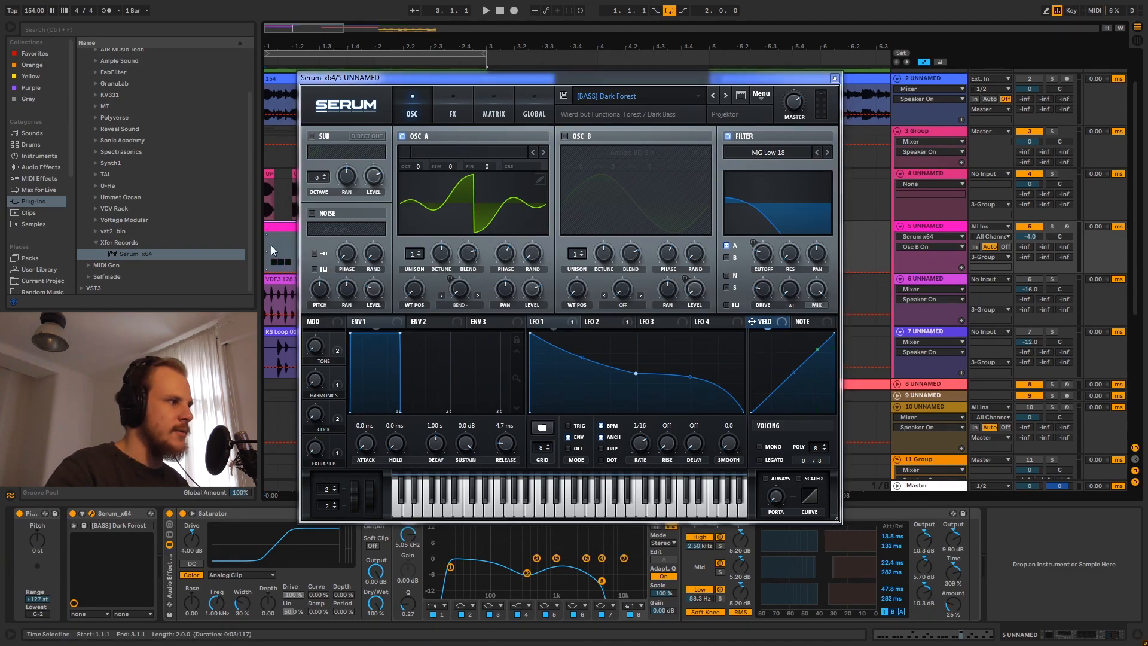
{"action": "key", "text": "space"}
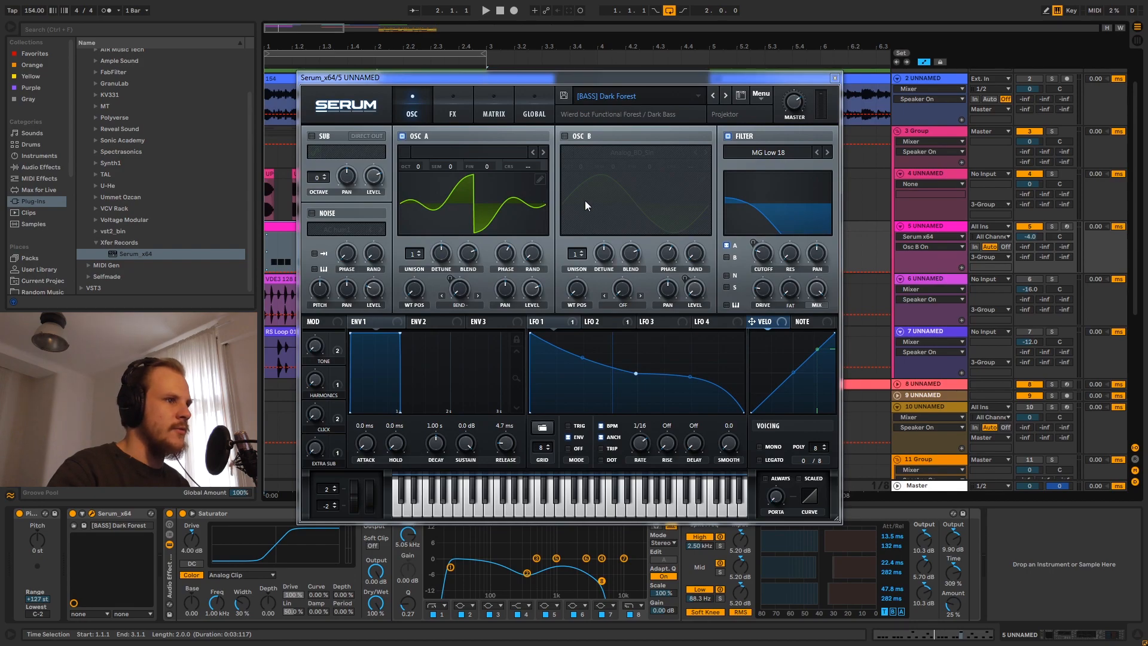
Calculate the harmonic bins of oscillator A's waveform in the wavetable editor and examine them
{"action": "left_click", "coordinate": [540, 180]}
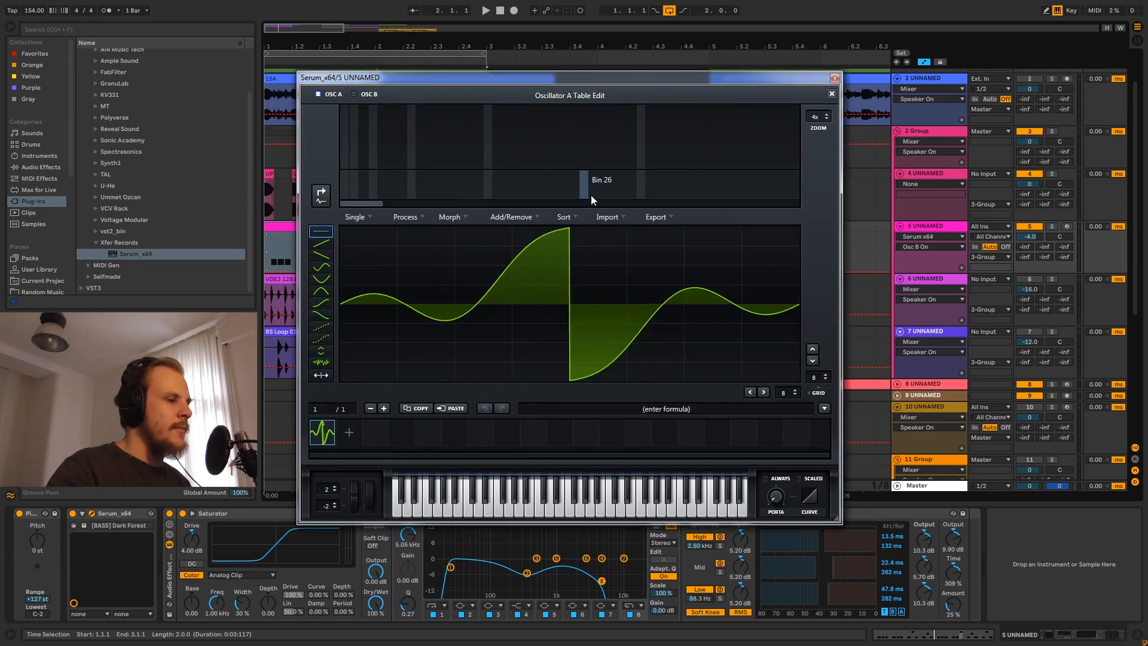
{"action": "left_click", "coordinate": [322, 194]}
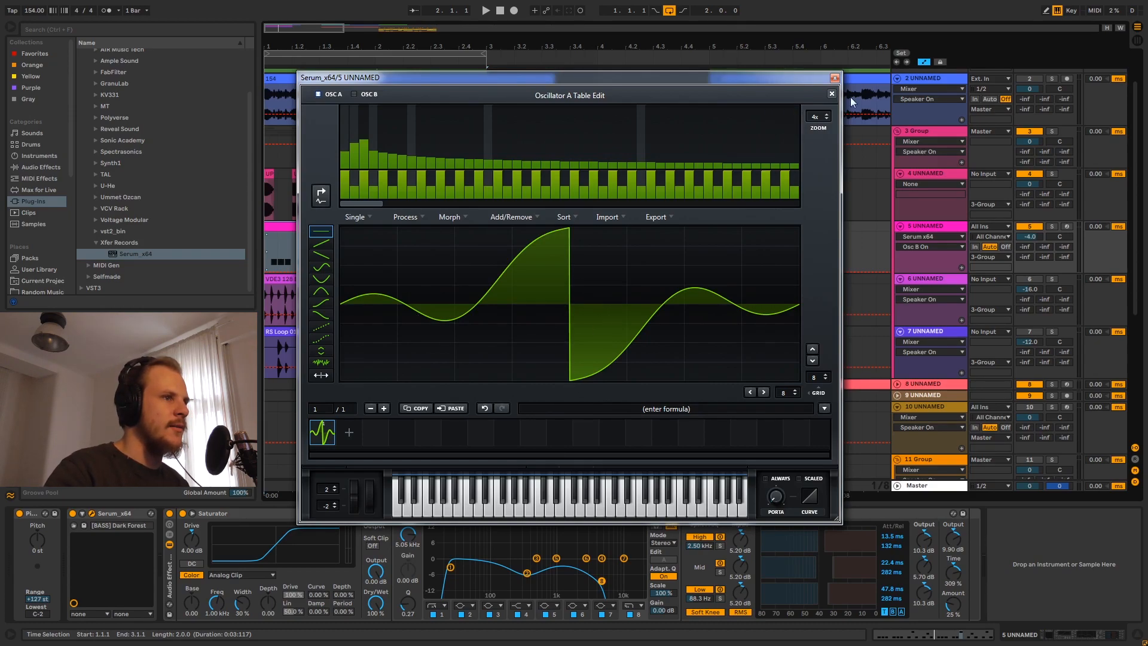
{"action": "left_click", "coordinate": [832, 94]}
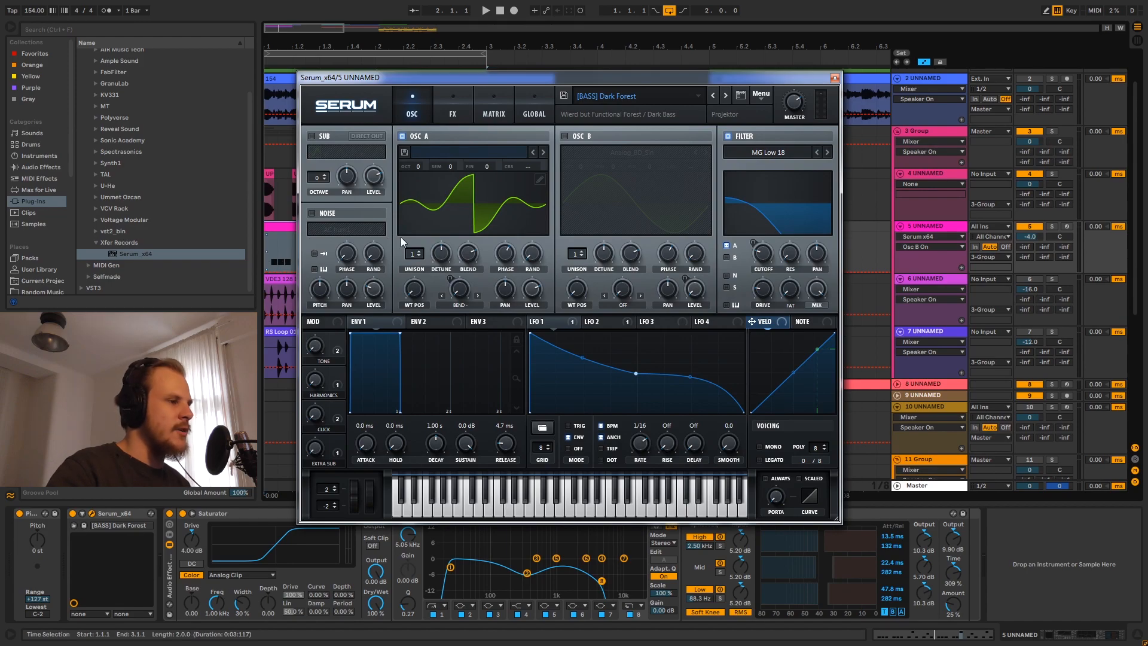
{"action": "left_click", "coordinate": [541, 180]}
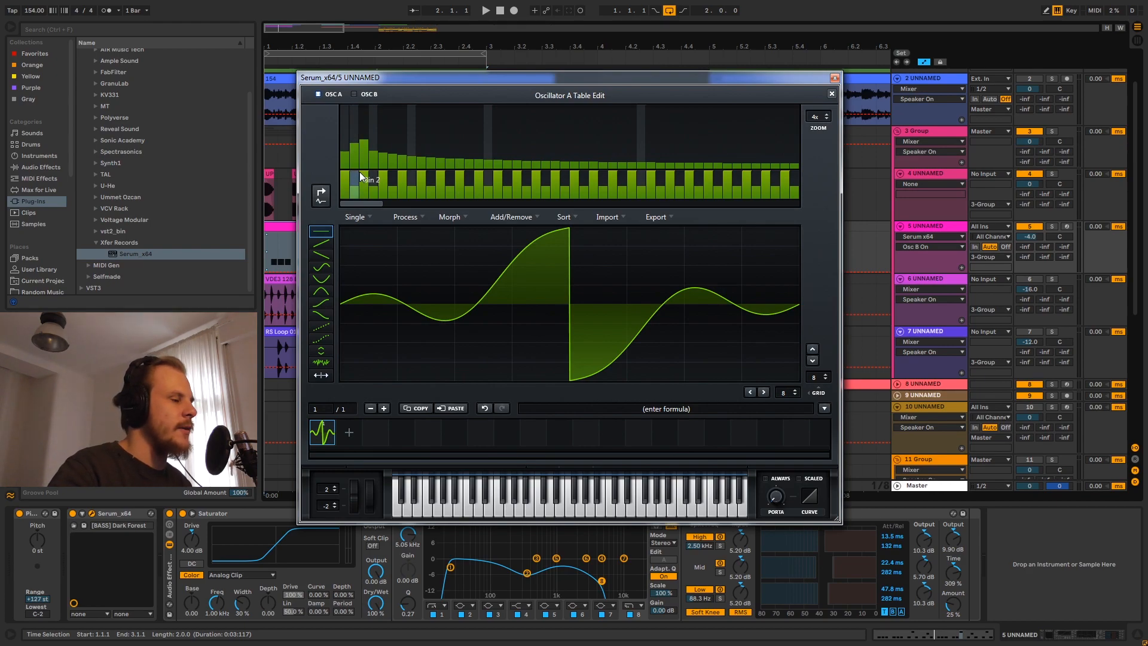
{"action": "left_click", "coordinate": [832, 94]}
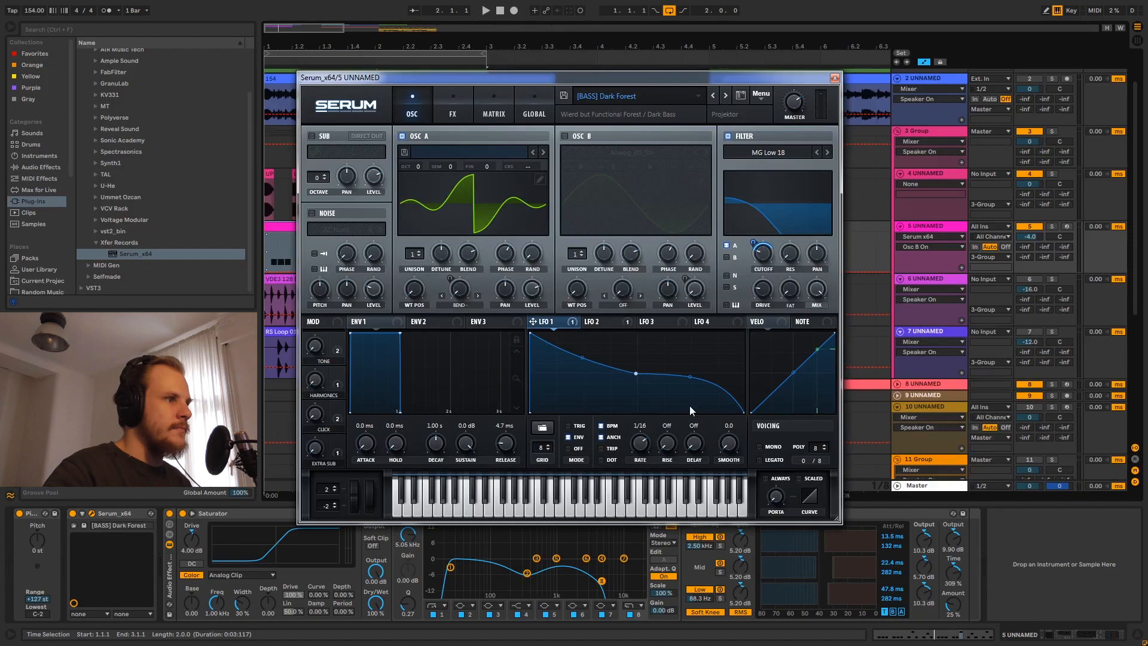
Bypass the Audio Effect Rack, listen to the dry bass loop and turn the rack back on
{"action": "left_click", "coordinate": [170, 514]}
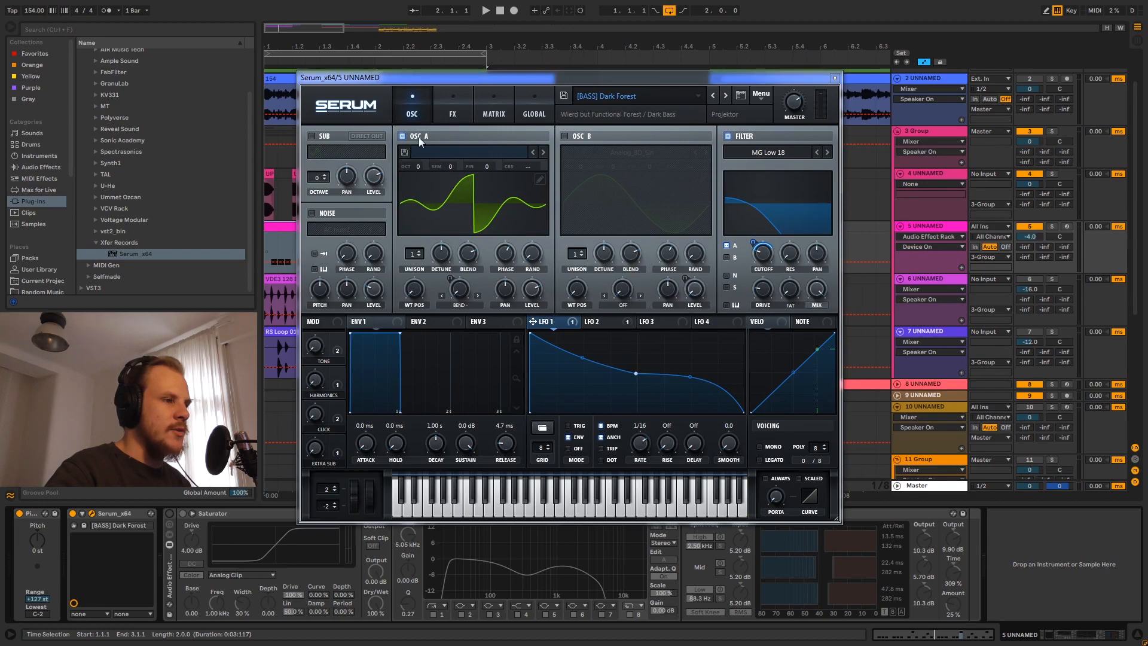
{"action": "key", "text": "space"}
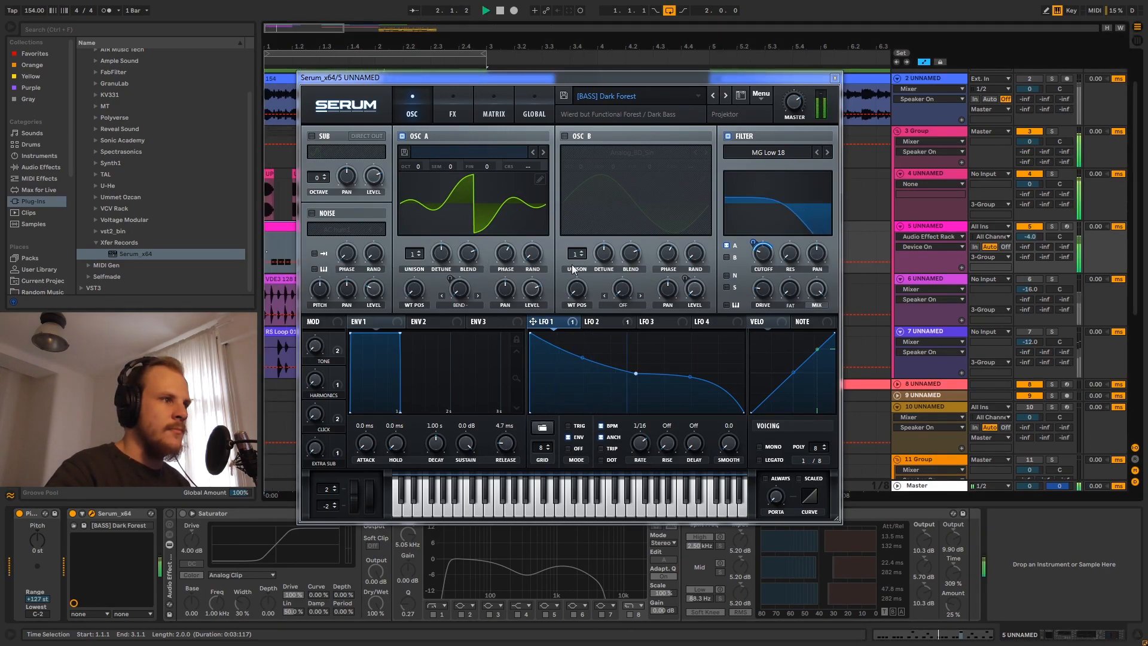
{"action": "key", "text": "space"}
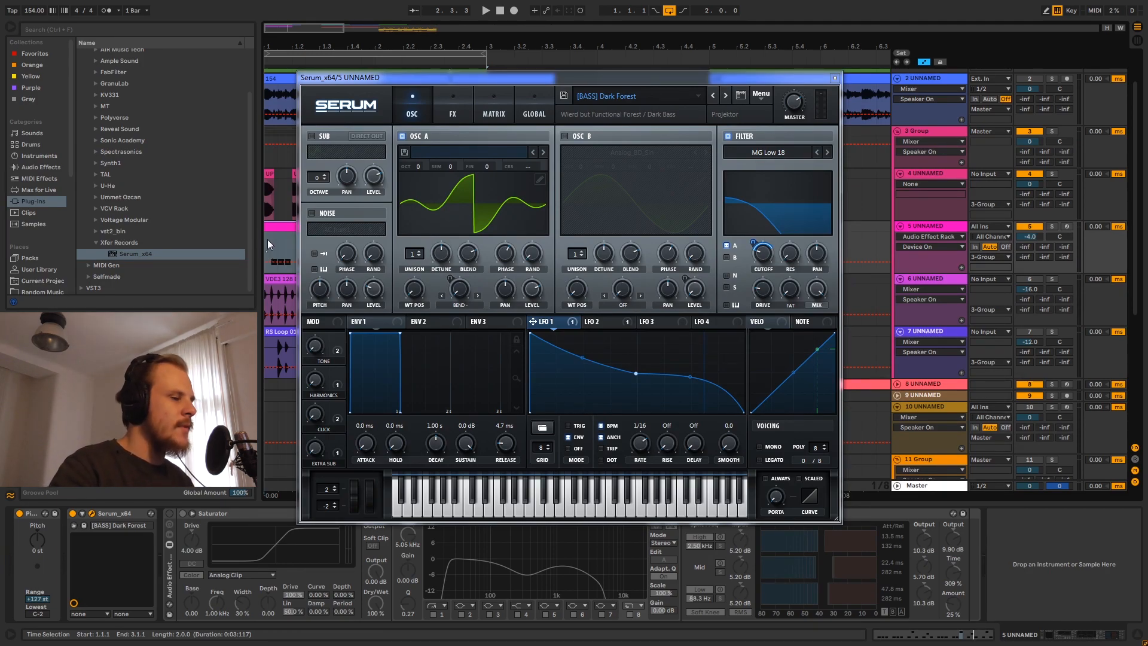
{"action": "left_click", "coordinate": [170, 513]}
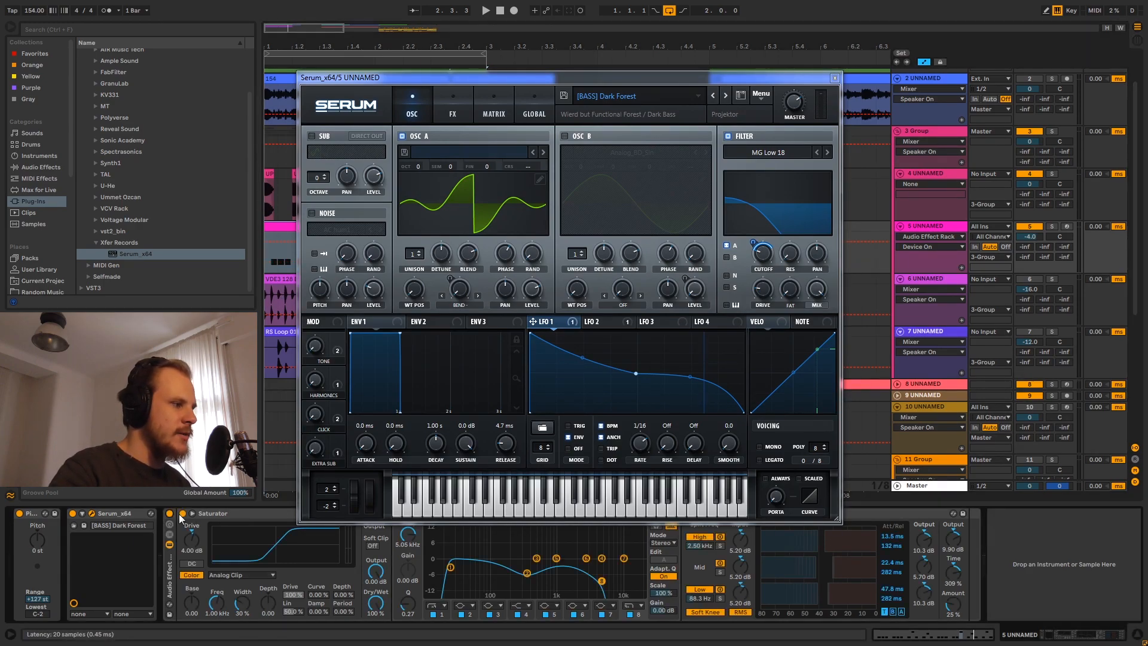
Close Serum, review the rack's Saturator and OTT, and play the bass loop with the effects on
{"action": "left_click", "coordinate": [835, 77]}
{"action": "left_click", "coordinate": [247, 514]}
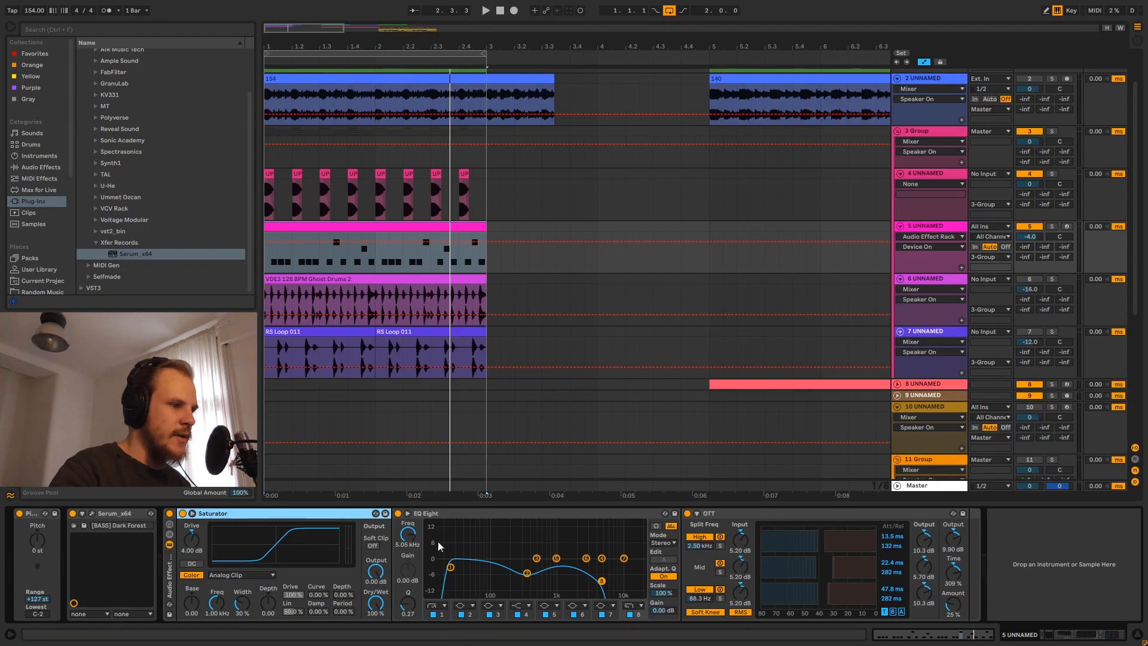
{"action": "left_click", "coordinate": [777, 519]}
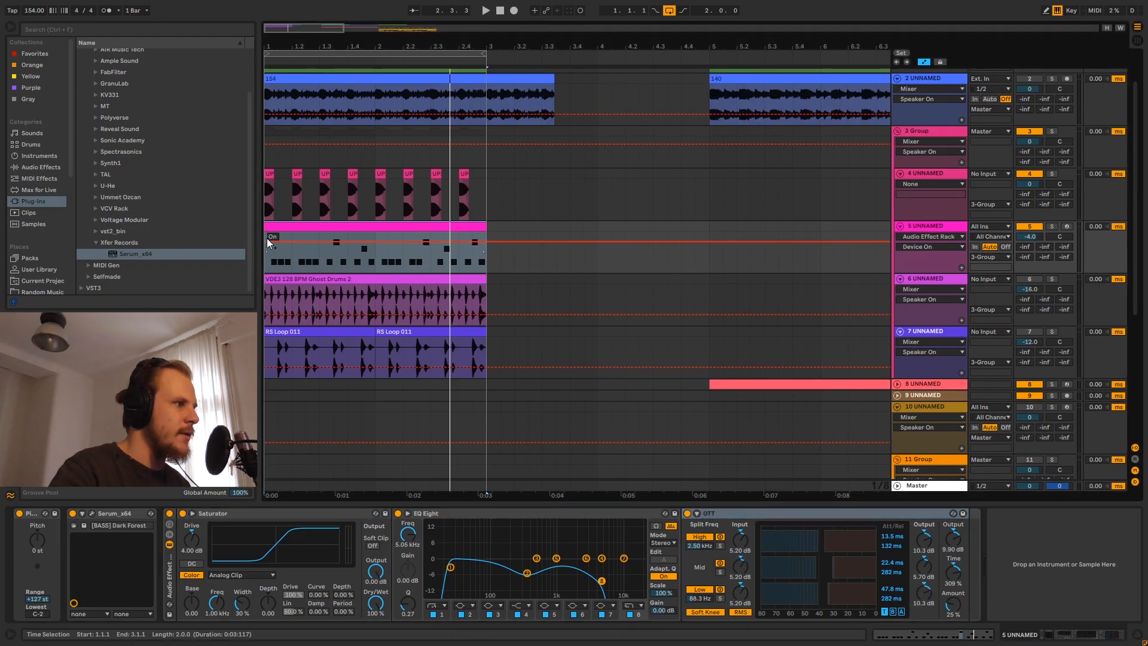
{"action": "left_click", "coordinate": [267, 258]}
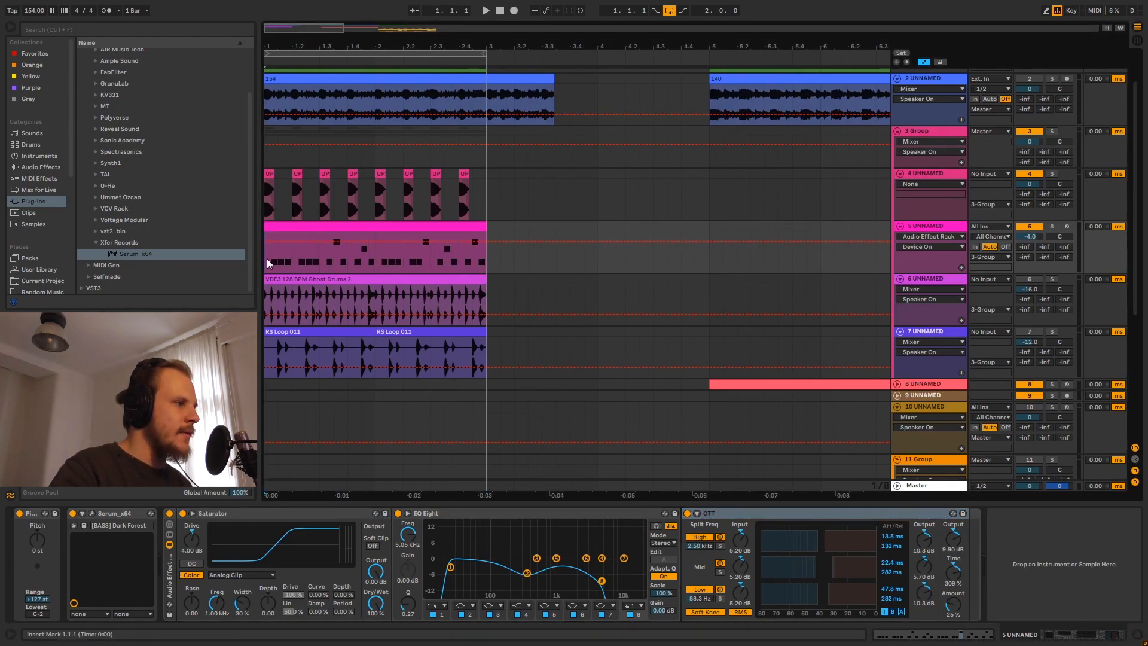
{"action": "key", "text": "space"}
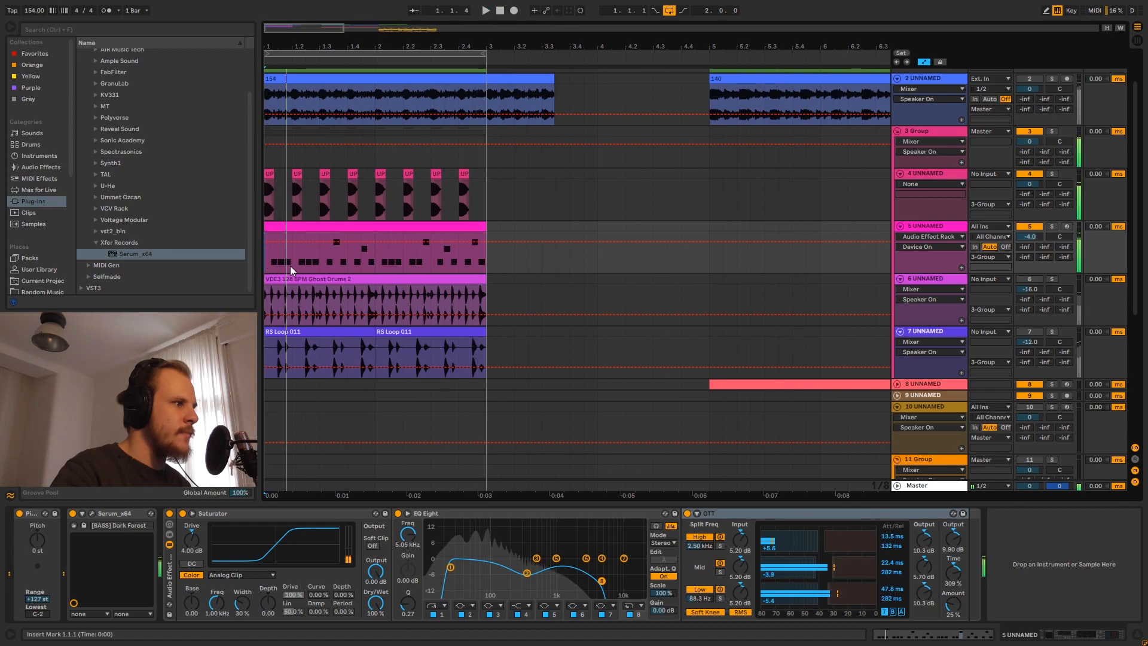
{"action": "key", "text": "space"}
{"action": "left_click", "coordinate": [343, 250]}
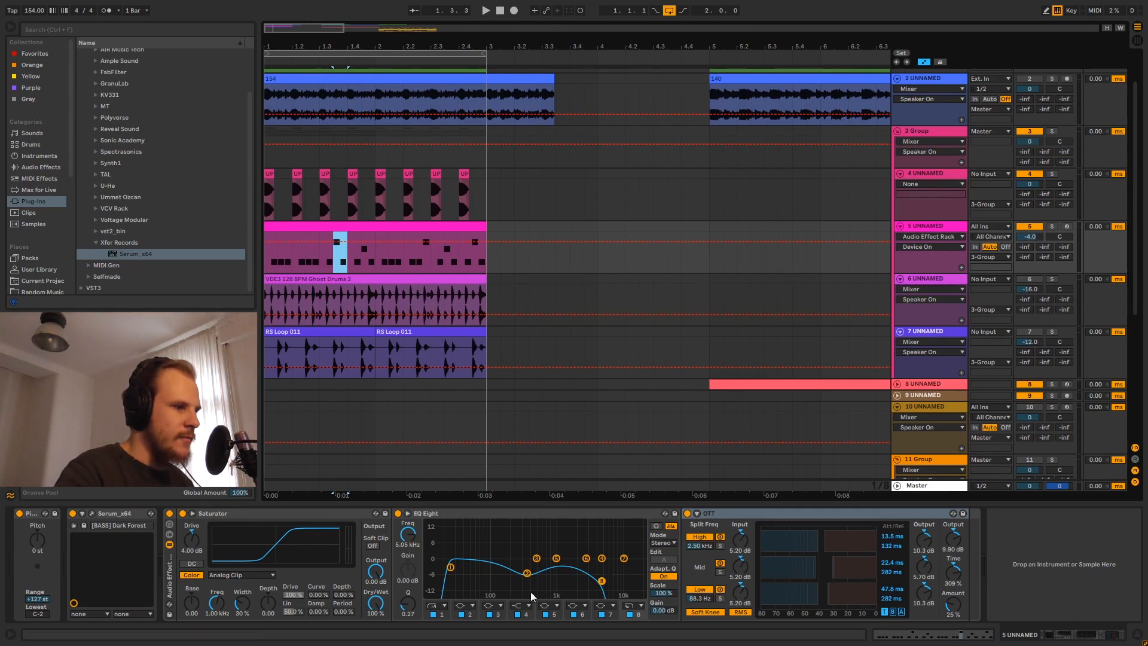
Review the OTT and Saturator in the bass track's effect rack and return the insert marker to the start of the loop
{"action": "left_click", "coordinate": [737, 517]}
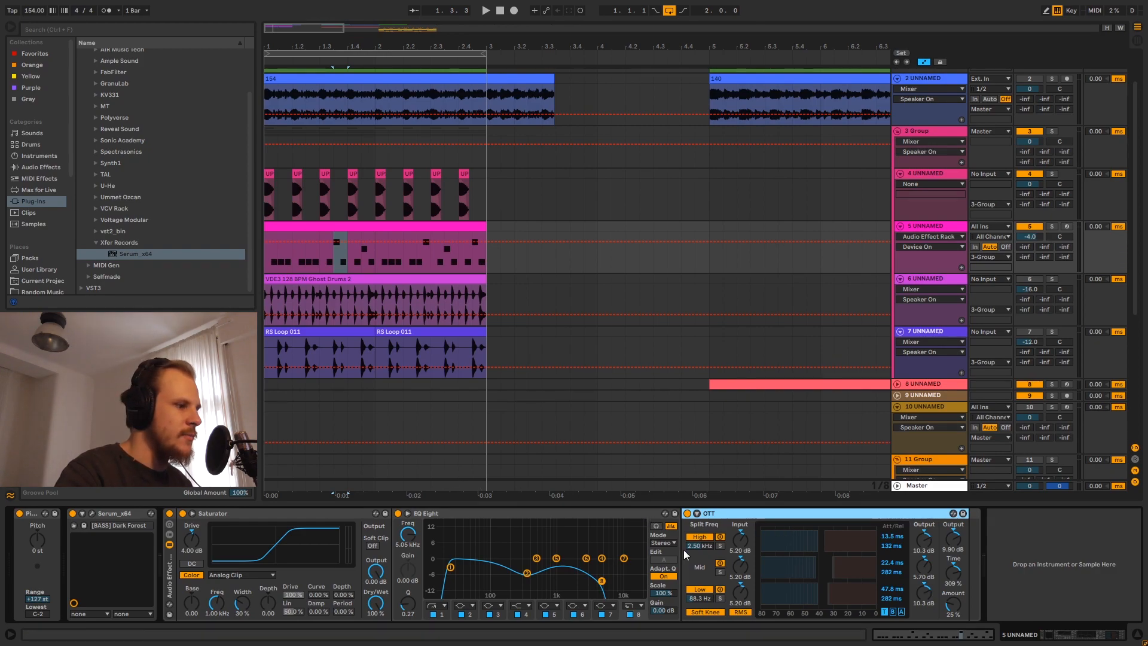
{"action": "left_click", "coordinate": [281, 516]}
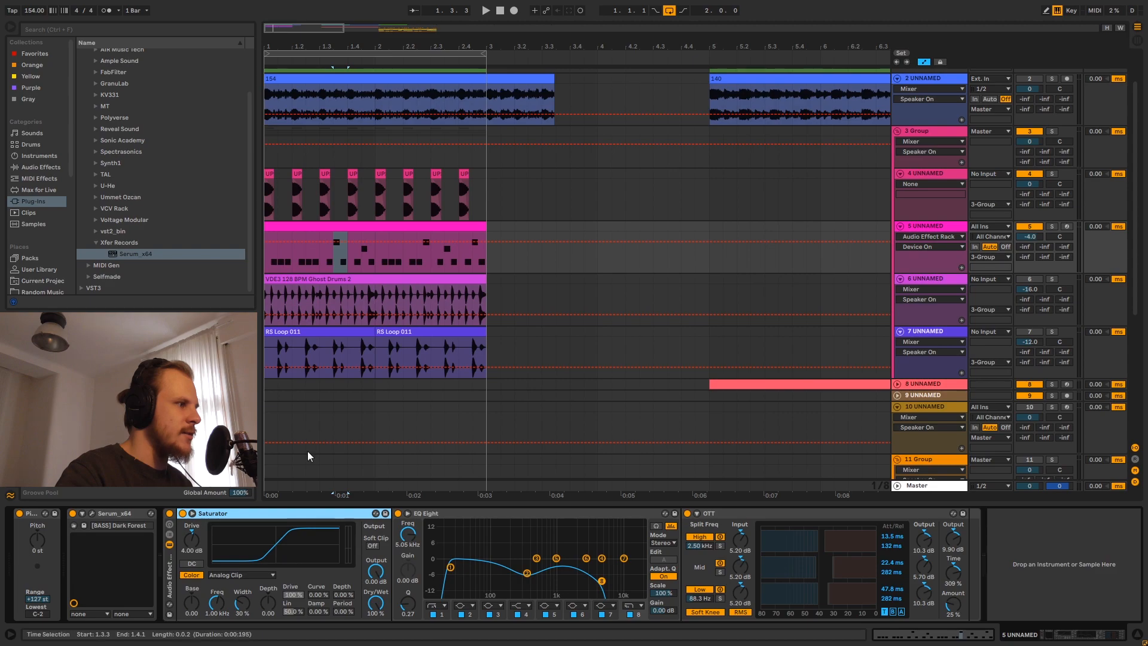
{"action": "left_click", "coordinate": [267, 260]}
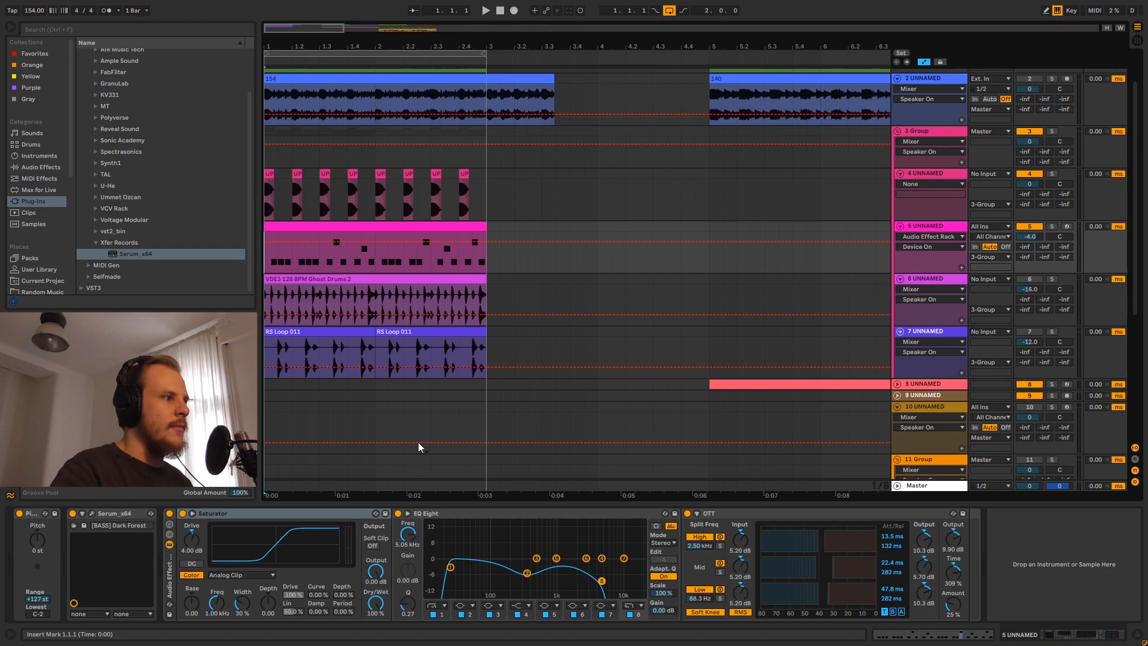
Open the bass MIDI clip, audition all its notes transposed up one octave with the loop, and transpose them back down
{"action": "double_click", "coordinate": [353, 230]}
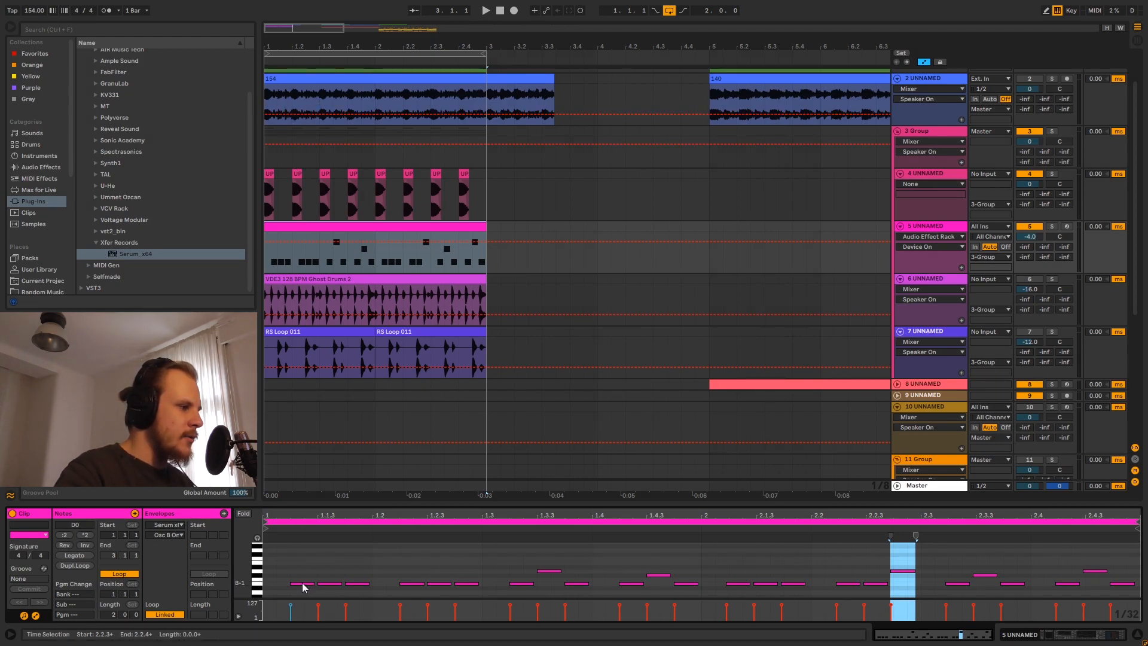
{"action": "left_click_drag", "start_coordinate": [299, 550], "coordinate": [1114, 610]}
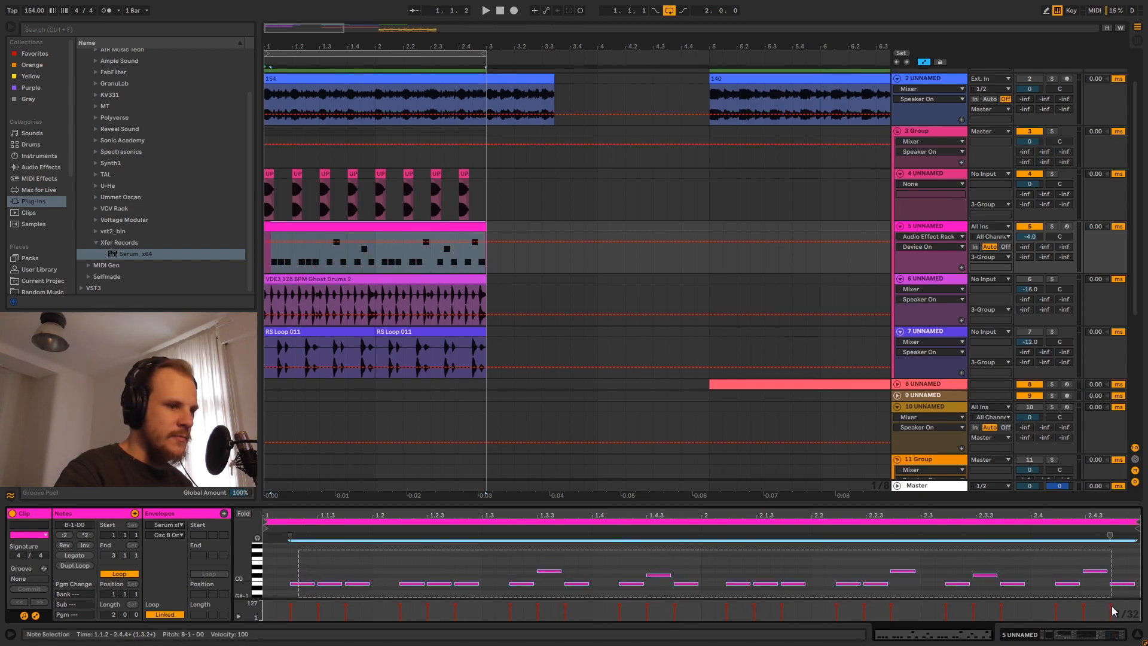
{"action": "key", "text": "shift+Up"}
{"action": "key", "text": "space"}
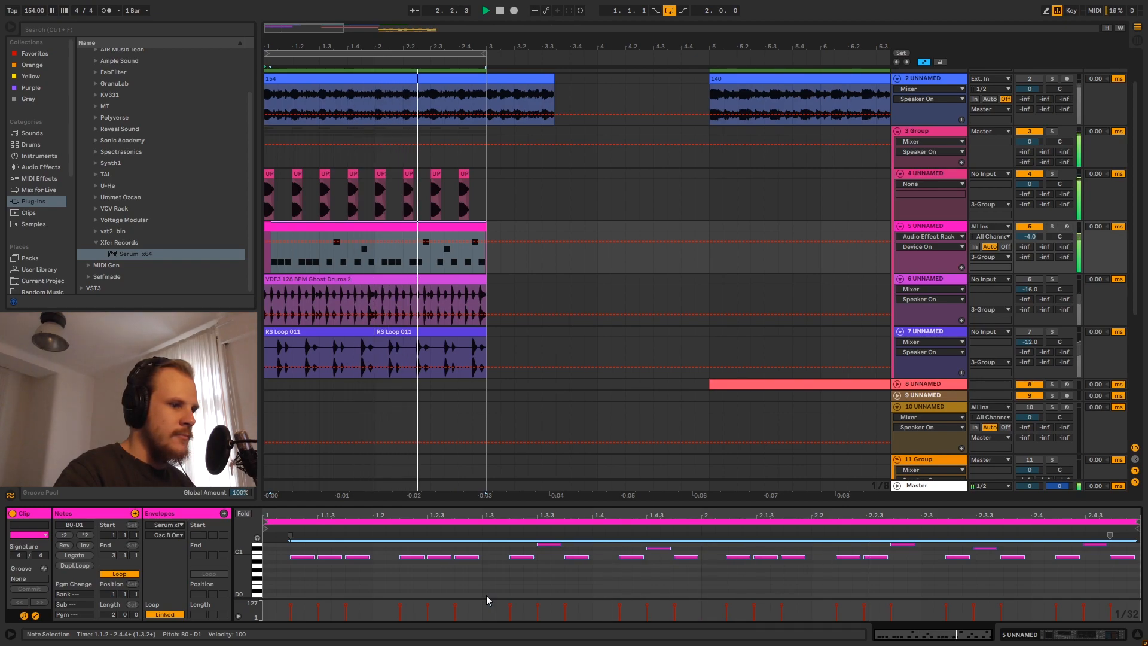
{"action": "key", "text": "space"}
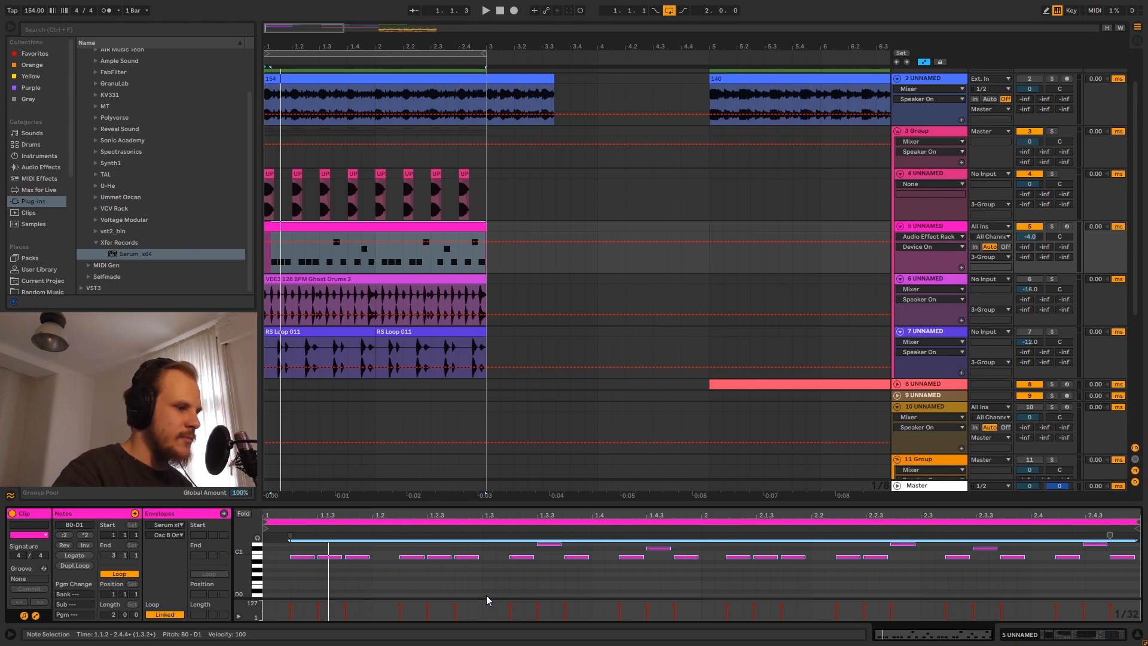
{"action": "key", "text": "shift+Down"}
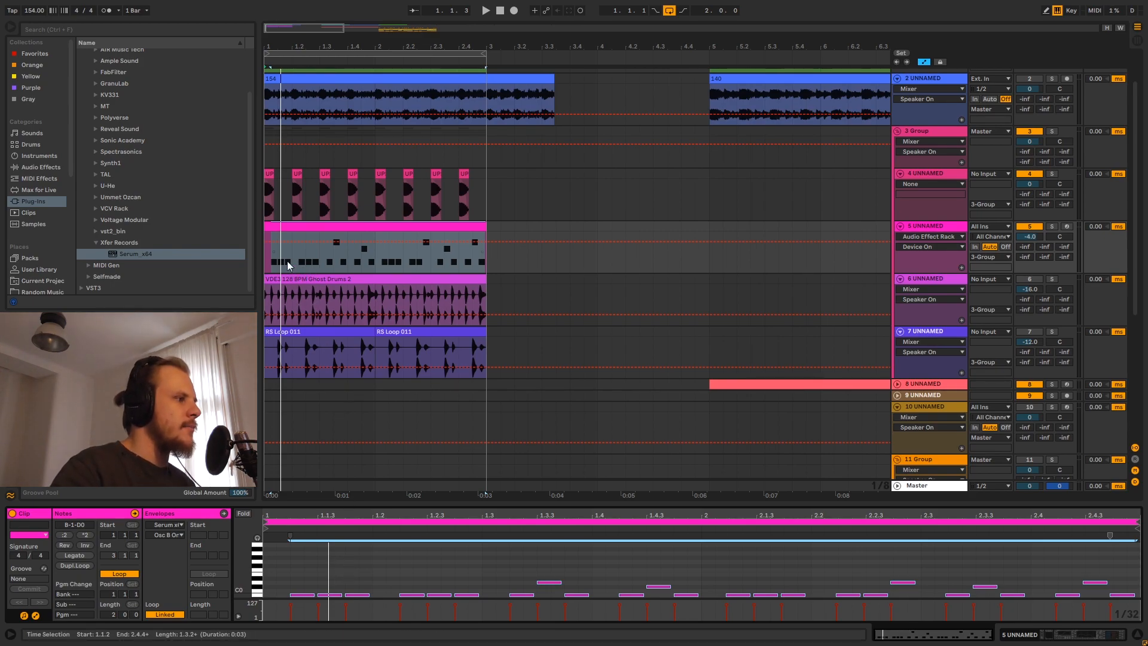
{"action": "left_click", "coordinate": [265, 255]}
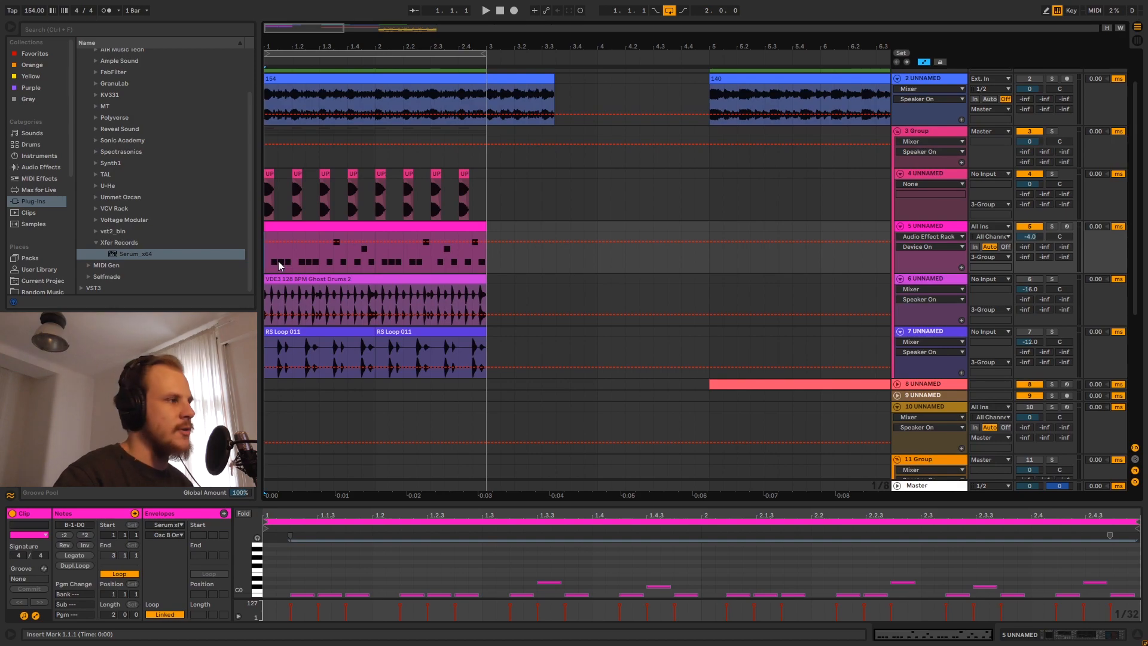
Solo the bass track, listen to its loop on its own and unsolo it again
{"action": "left_click", "coordinate": [1053, 226]}
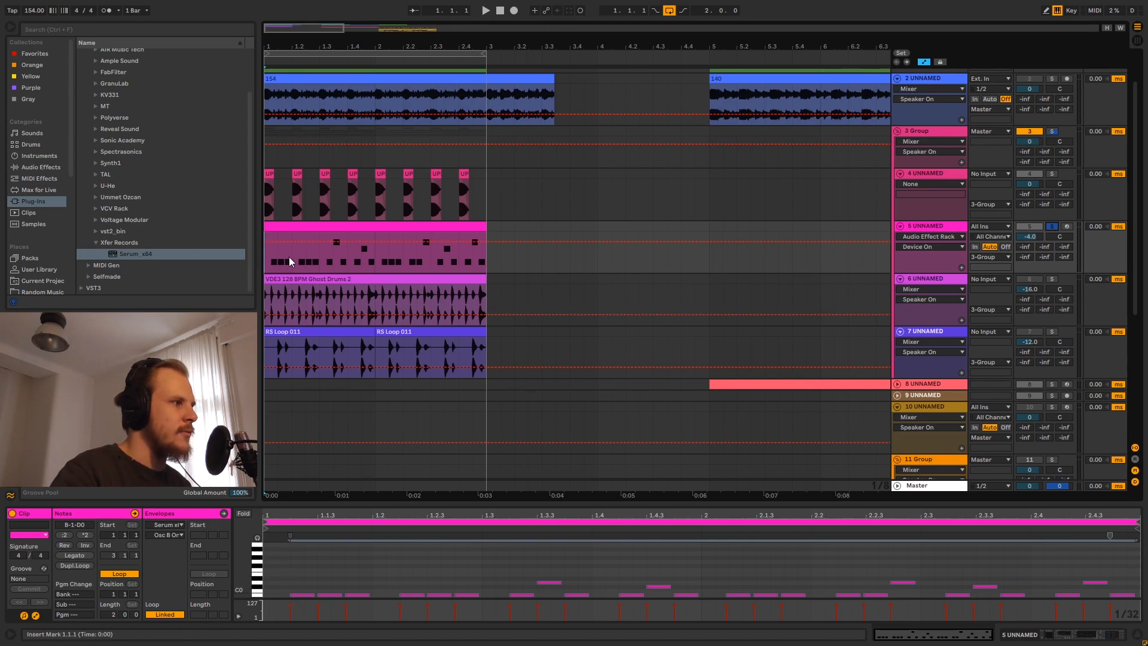
{"action": "left_click", "coordinate": [294, 227]}
{"action": "key", "text": "space"}
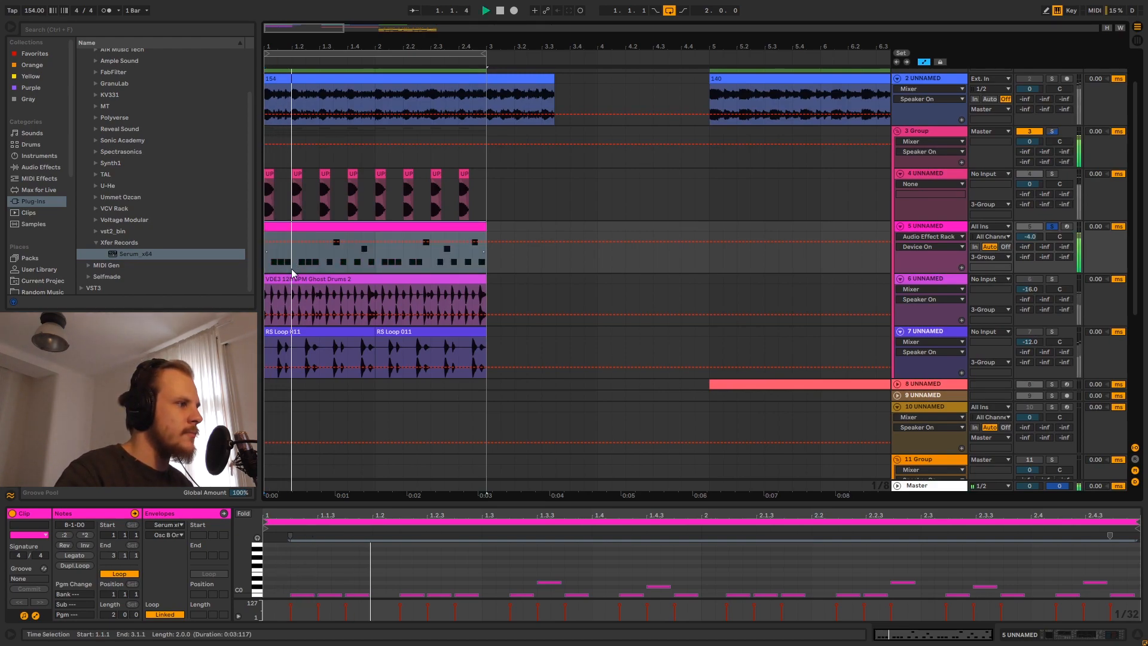
{"action": "key", "text": "space"}
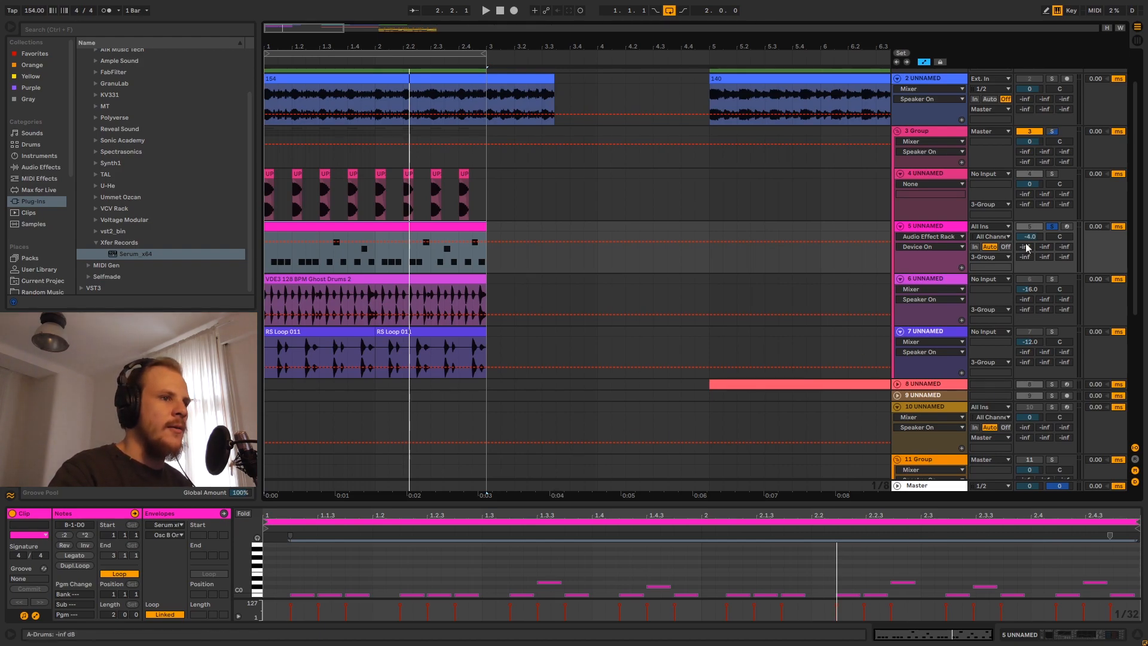
{"action": "left_click", "coordinate": [1052, 227]}
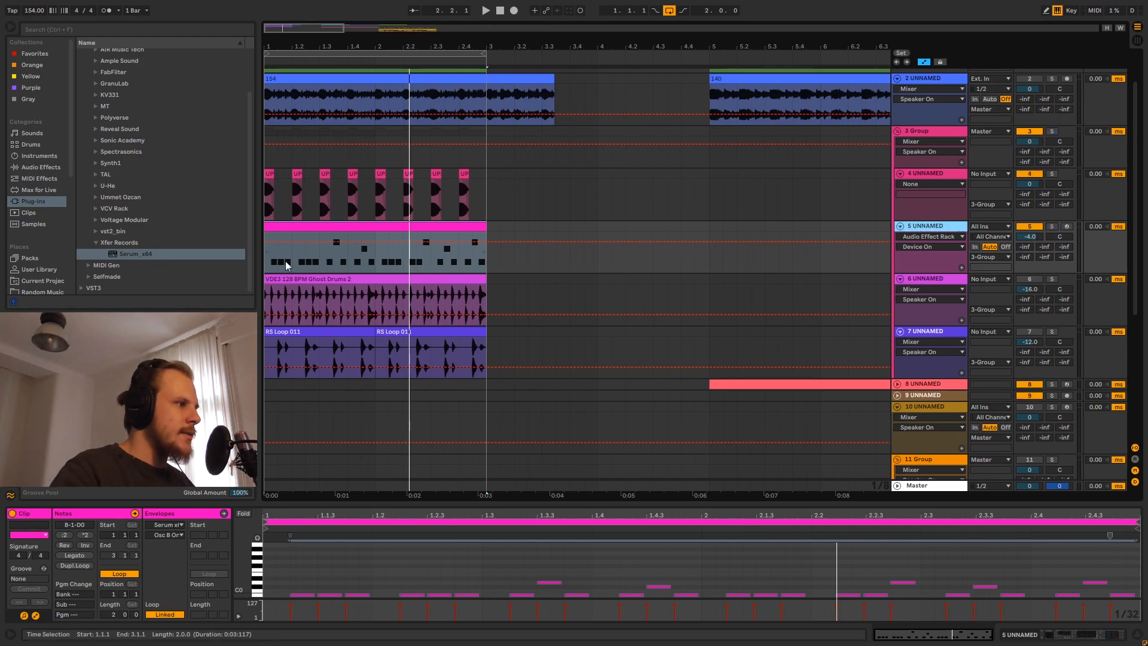
{"action": "left_click", "coordinate": [267, 264]}
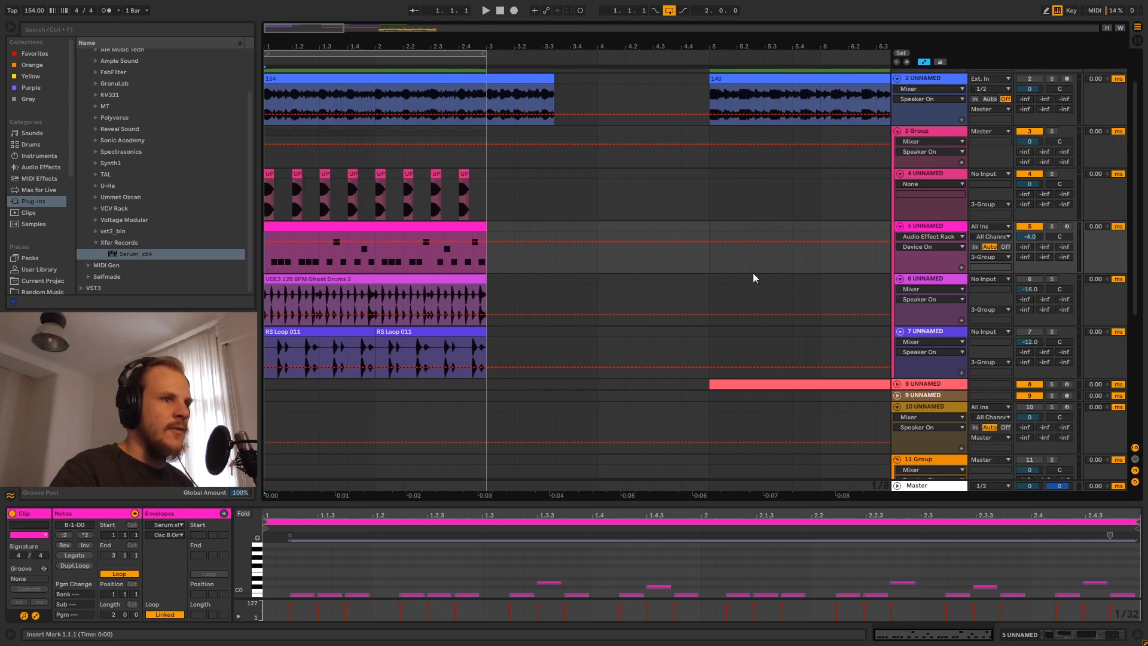